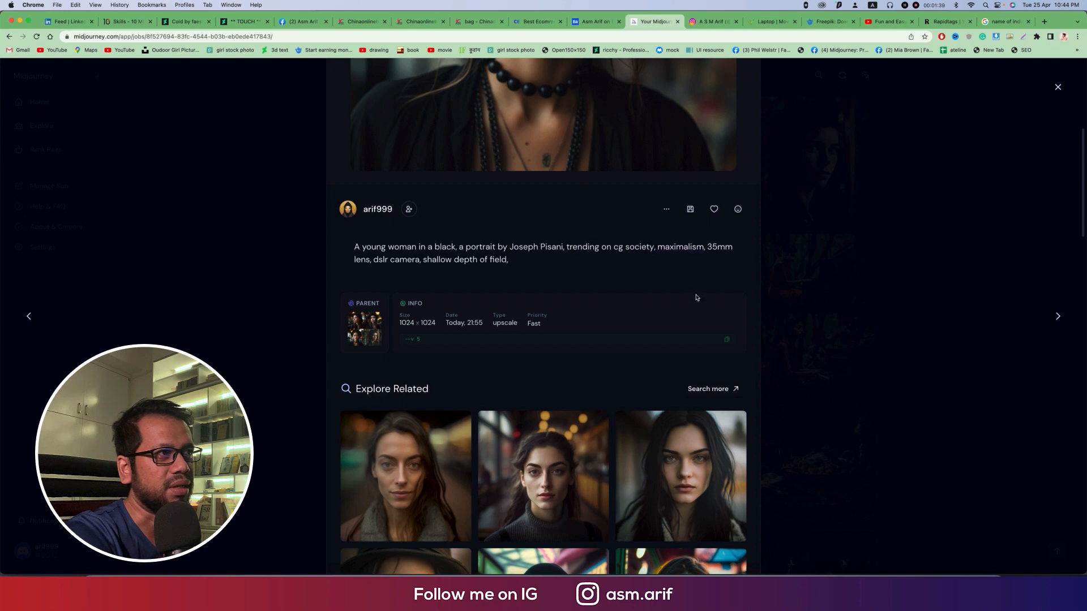
Step: Copy the full text prompt of the young-woman-in-black portrait, then switch to Discord and open the Midjourney server
scroll(696, 297, "up", 3)
scroll(530, 292, "up", 3)
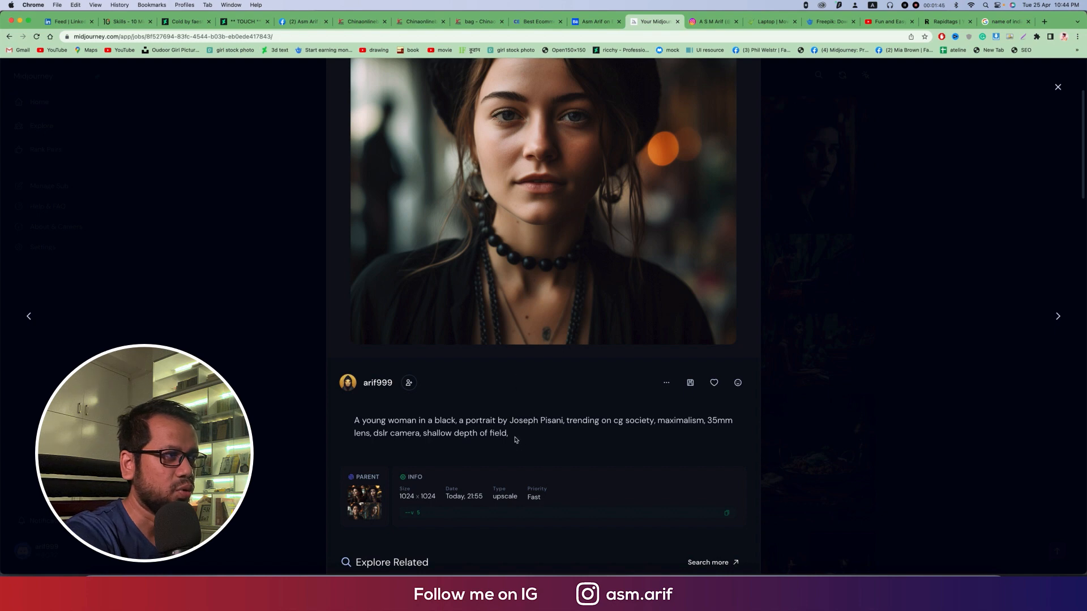
scroll(514, 437, "down", 2)
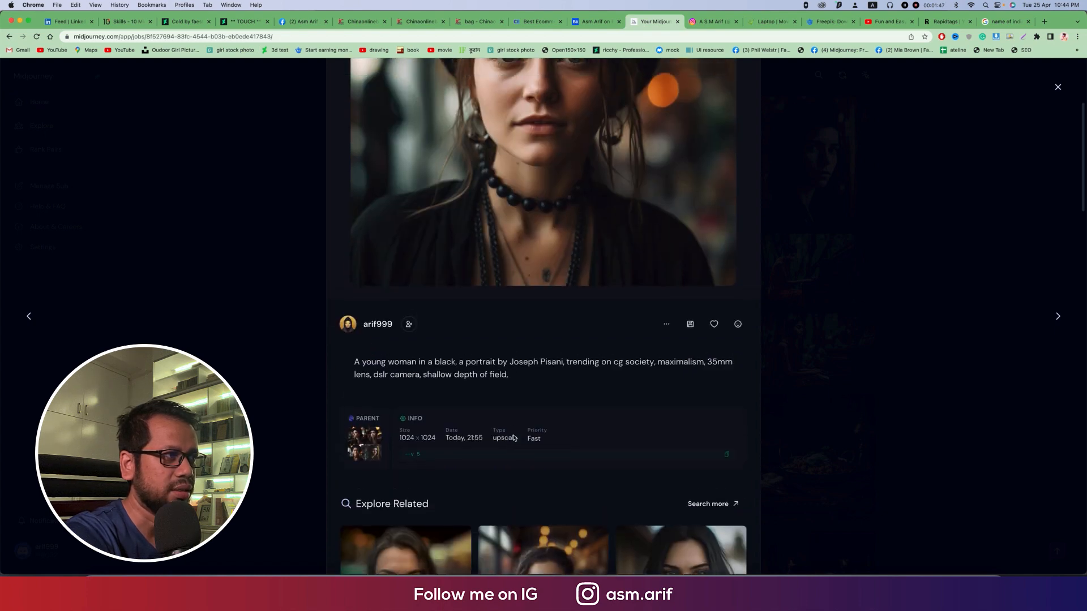
left_click_drag(527, 385, 332, 364)
right_click(375, 362)
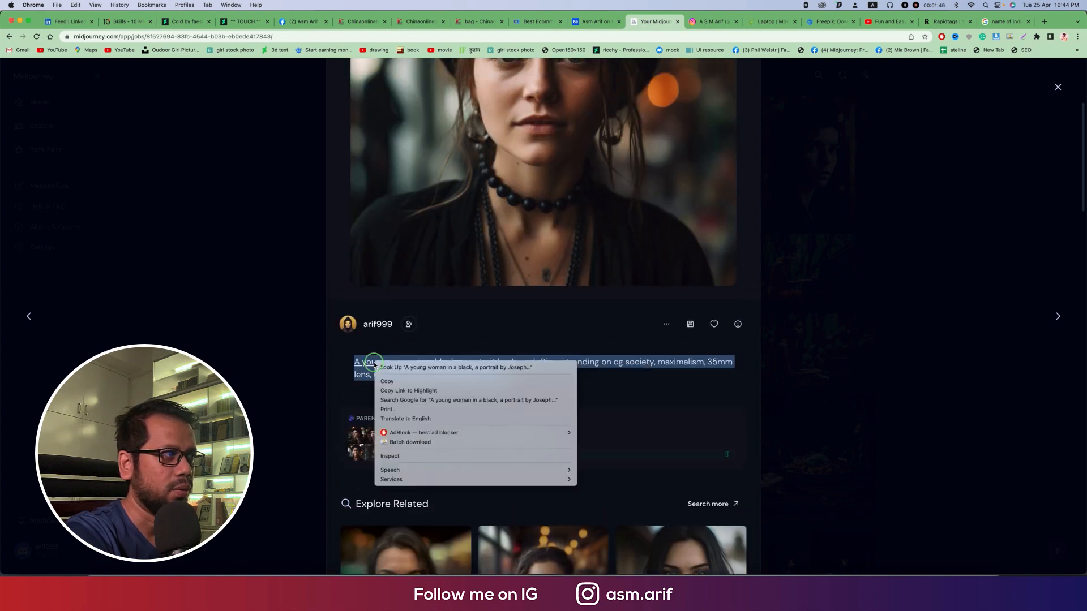
left_click(389, 382)
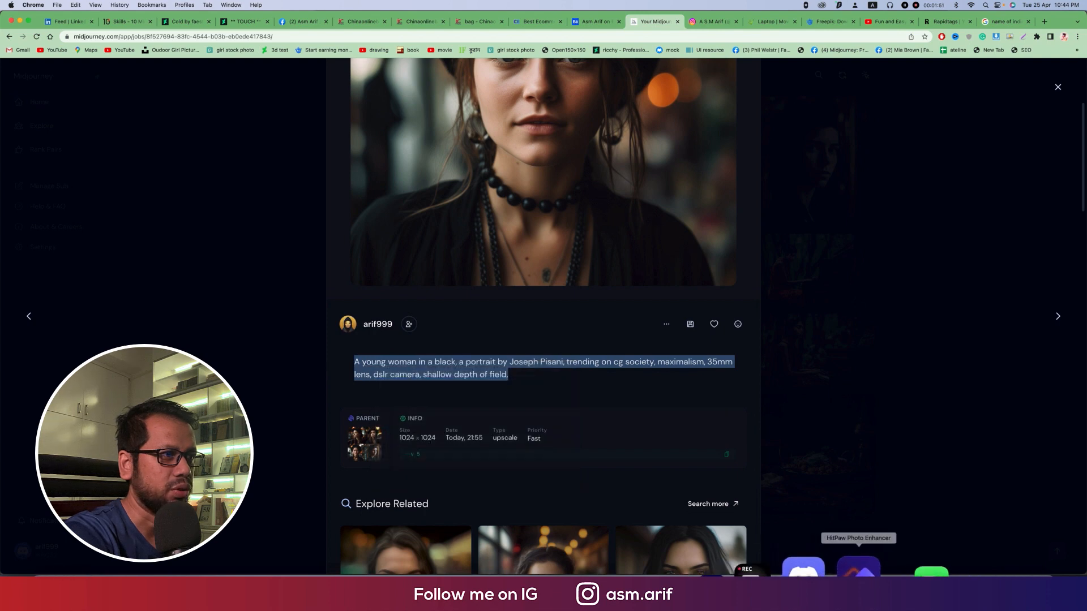
left_click(815, 568)
left_click(193, 140)
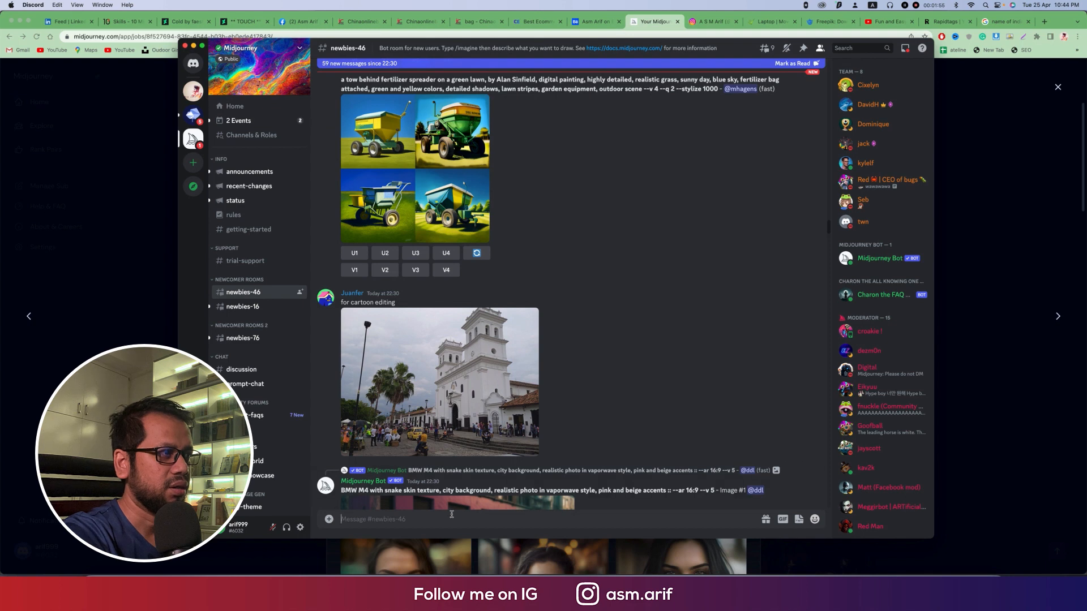
Step: Try to submit the copied portrait prompt through the /imagine command with "---v 5" appended
type("/")
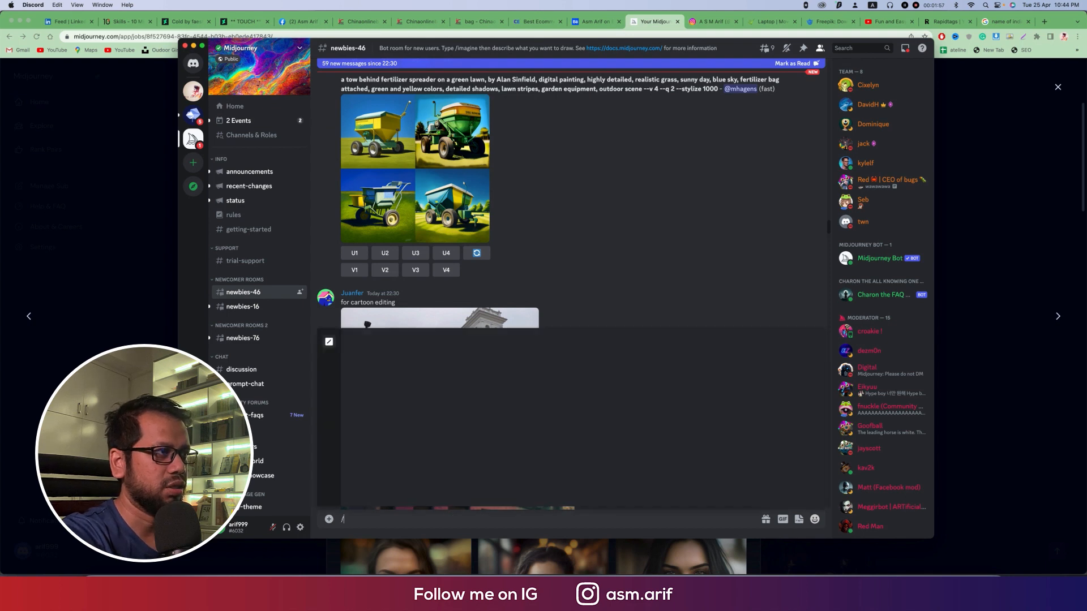
left_click(406, 355)
key("super+v")
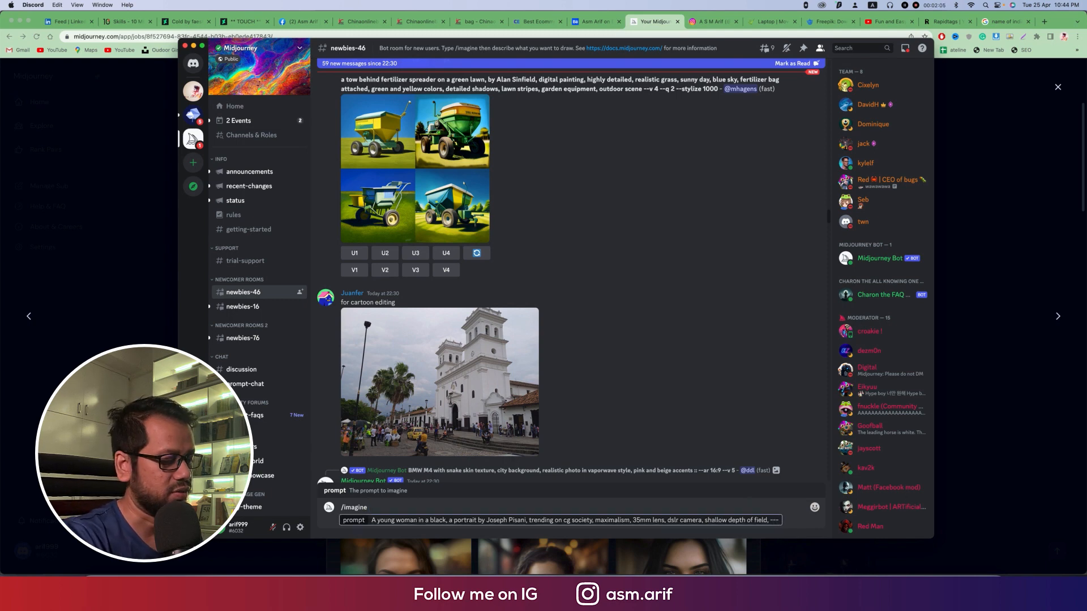
type("---v 5")
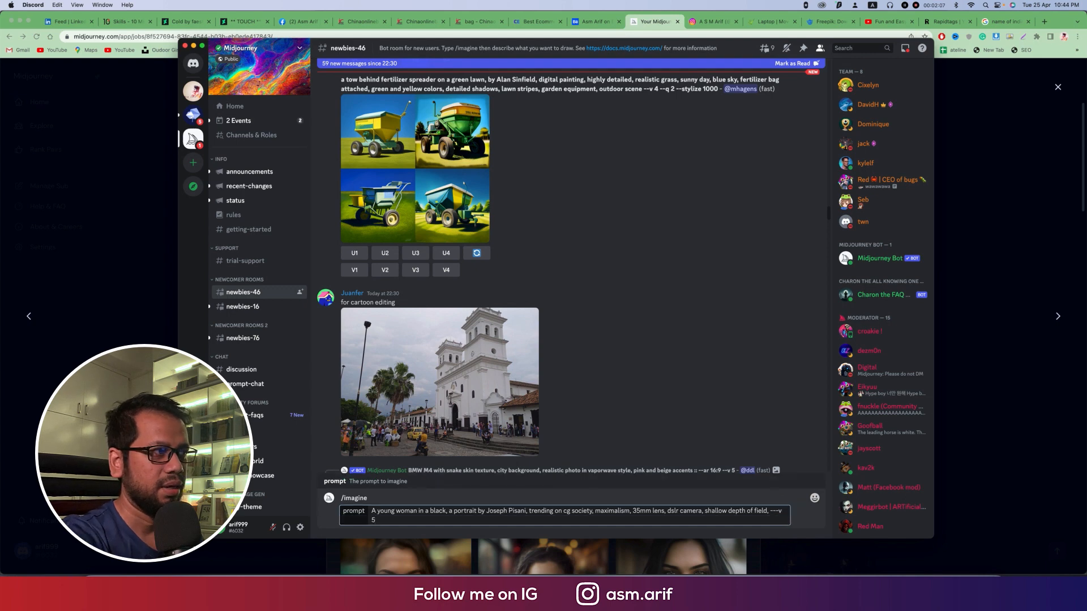
key("Return")
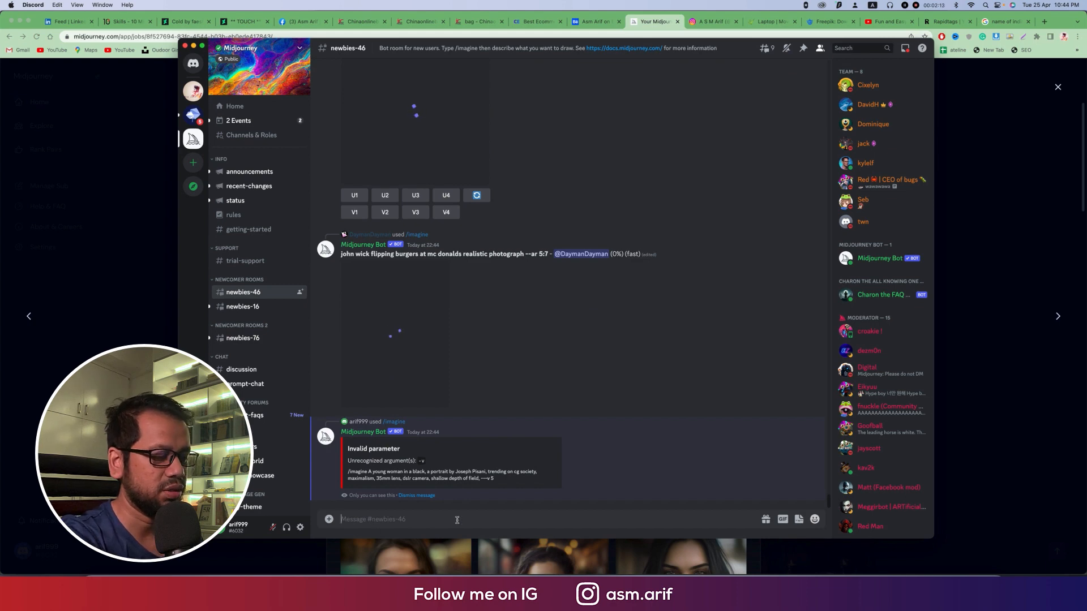
Step: Submit the copied portrait prompt with /imagine, dropping the trailing comma and ending it with "--v 5"
type("/")
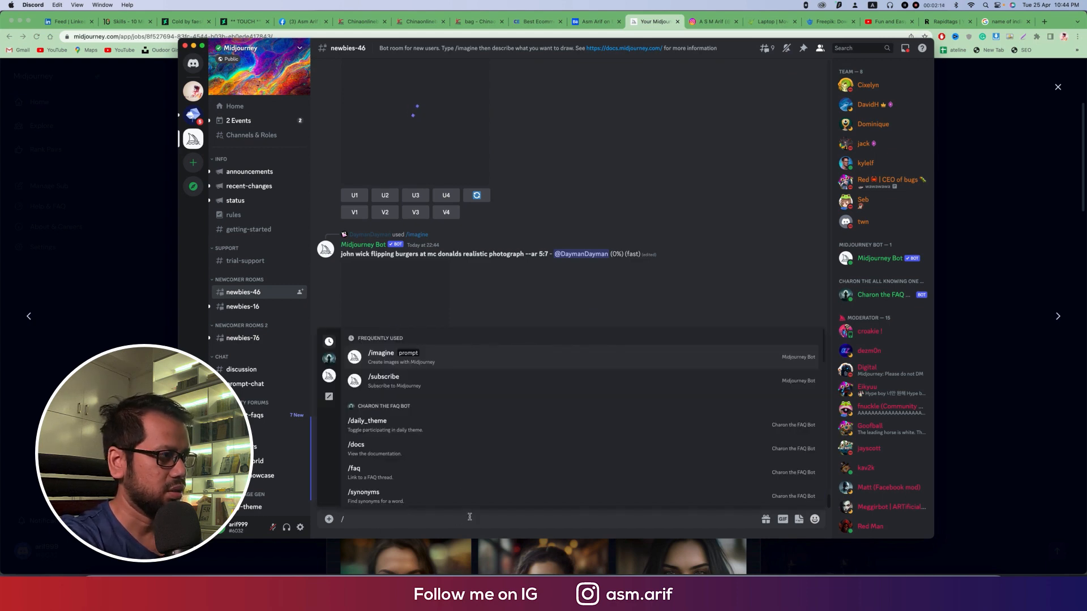
left_click(403, 358)
key("cmd+v")
key("BackSpace")
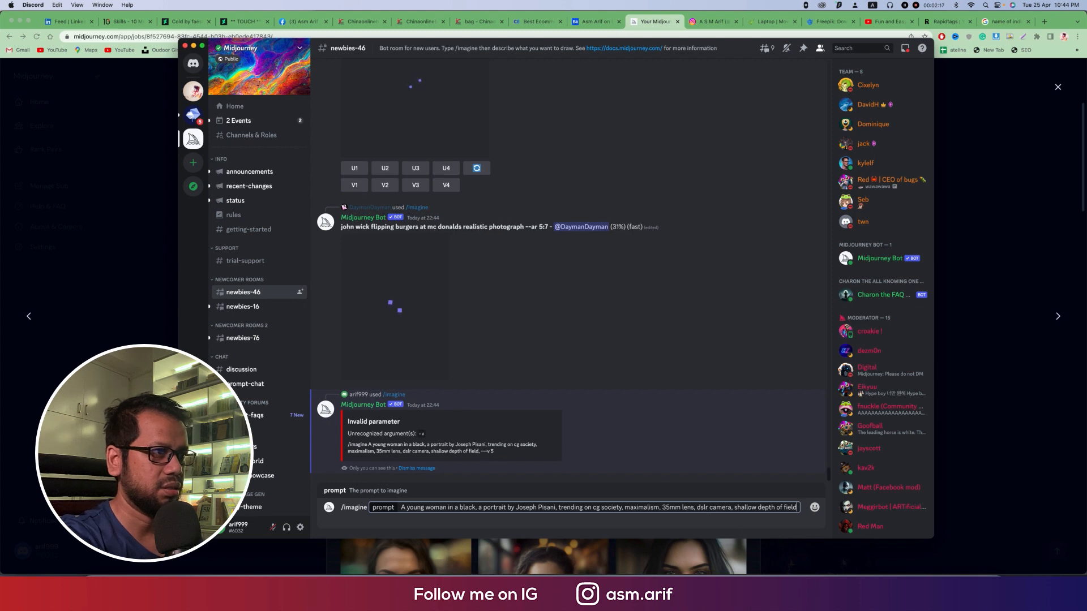
type("-- v")
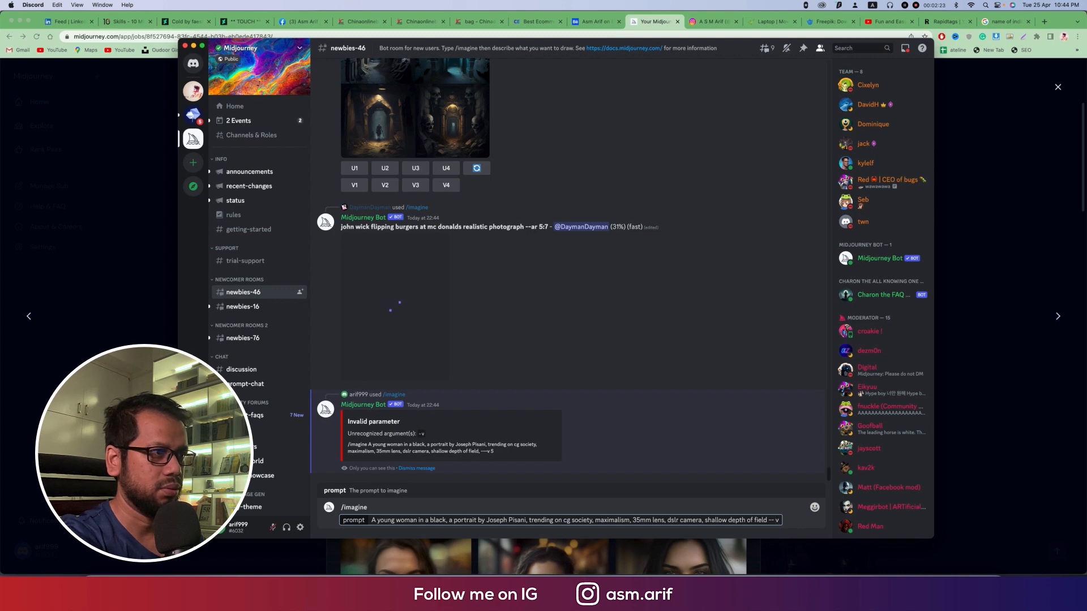
key("BackSpace")
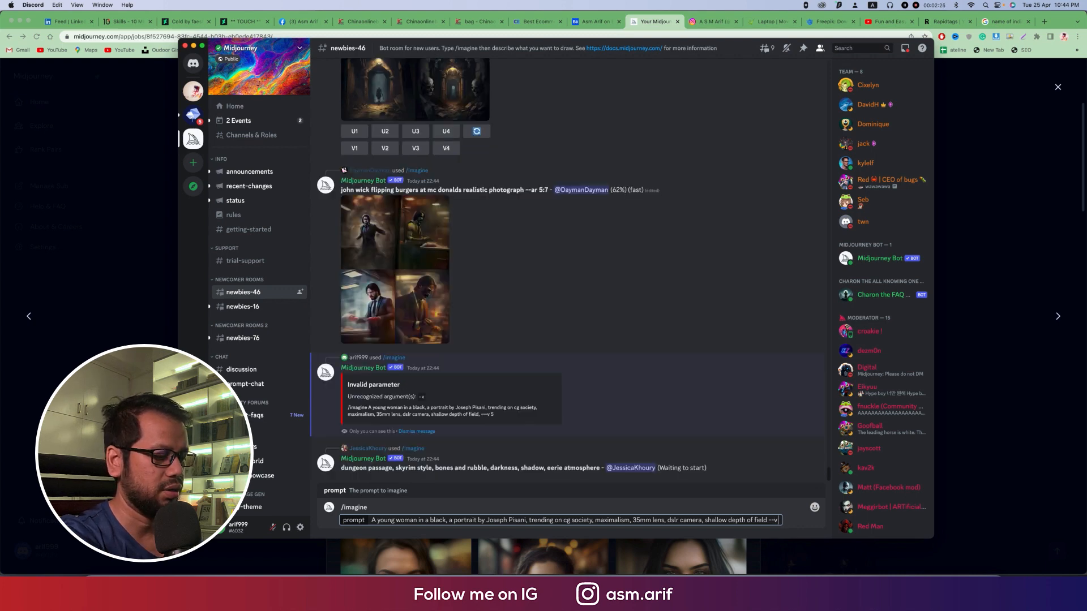
key("Return")
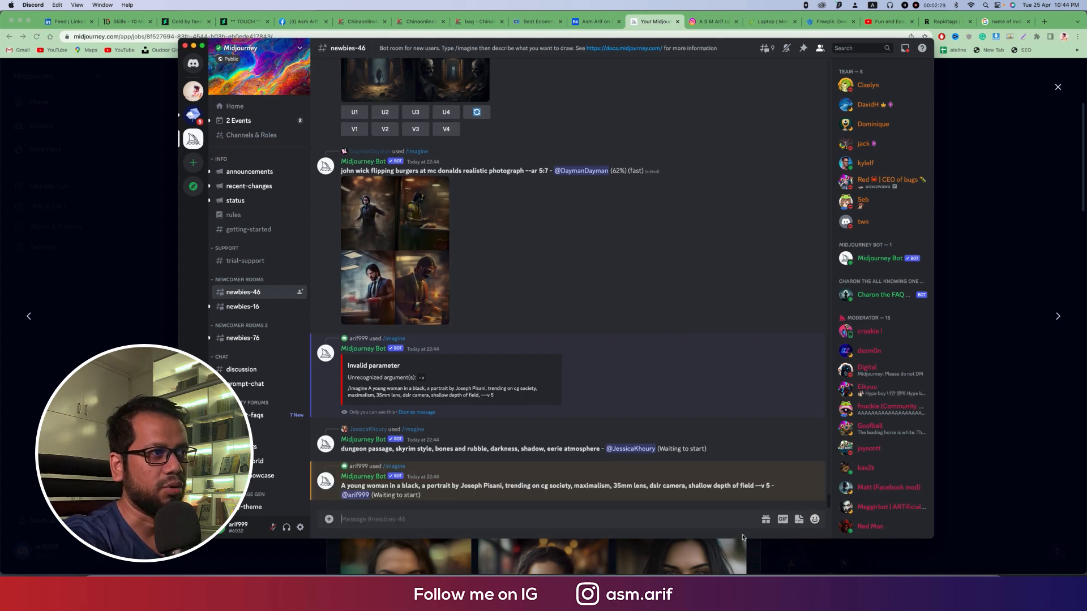
Step: Return to the Midjourney gallery in the browser, look through the images around the beret portrait, and reopen that portrait
left_click(999, 379)
scroll(647, 330, "up", 2)
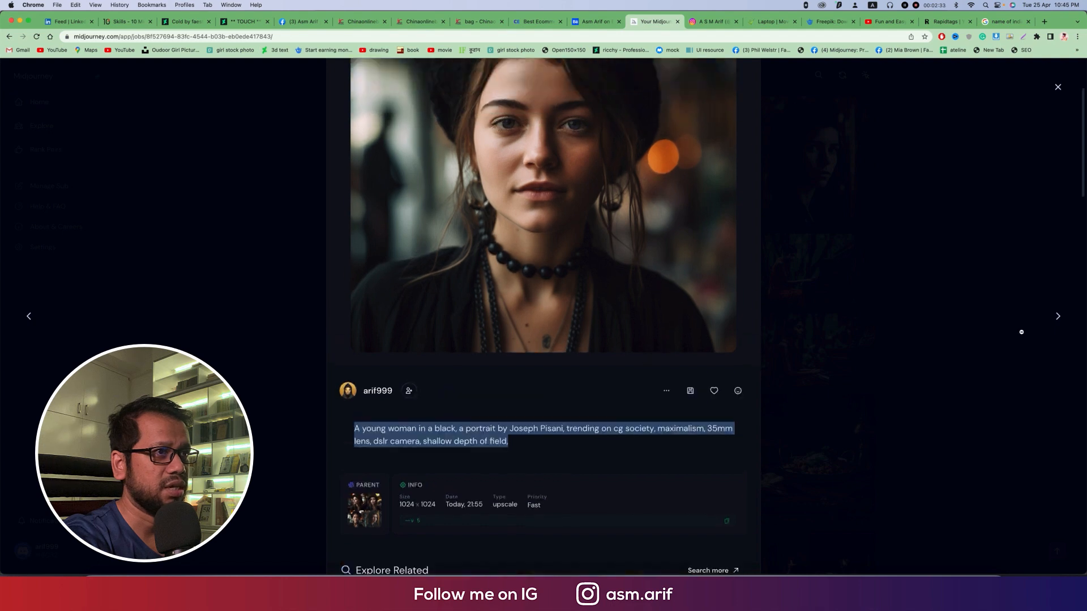
left_click(1056, 317)
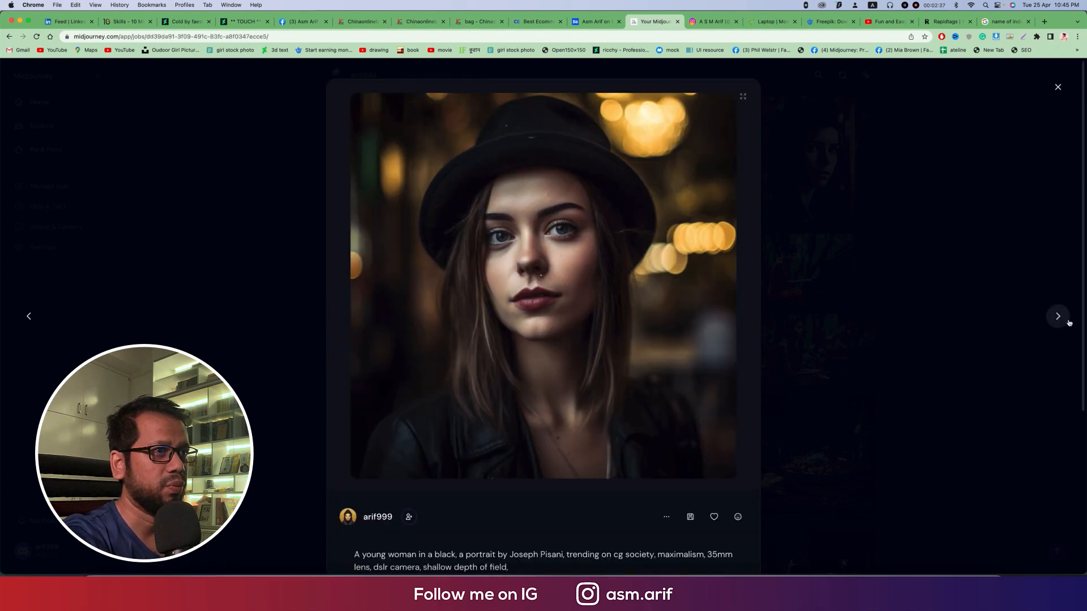
left_click(1058, 317)
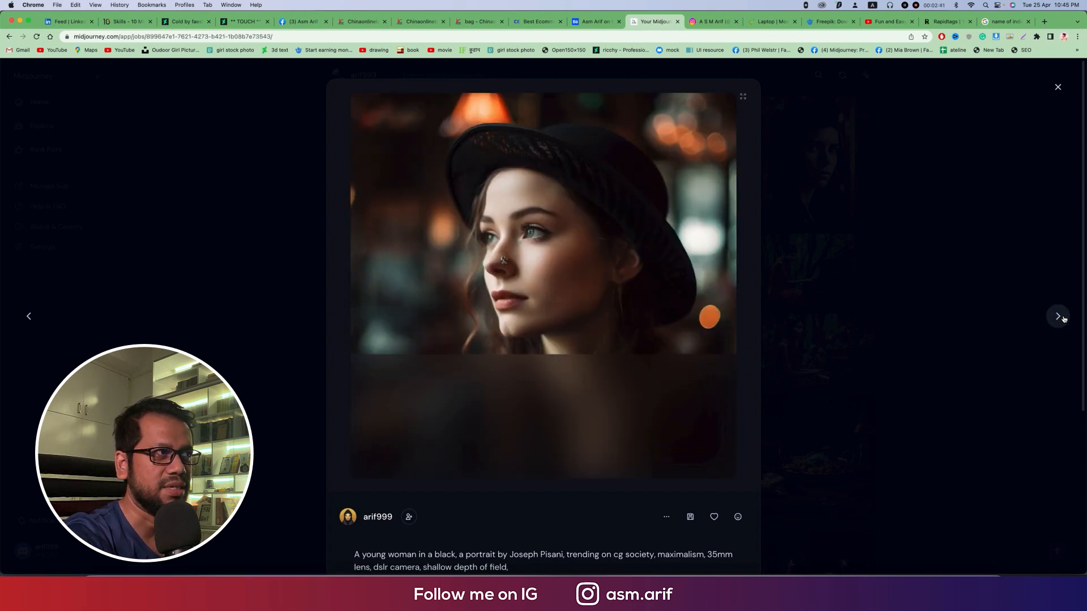
left_click(1063, 318)
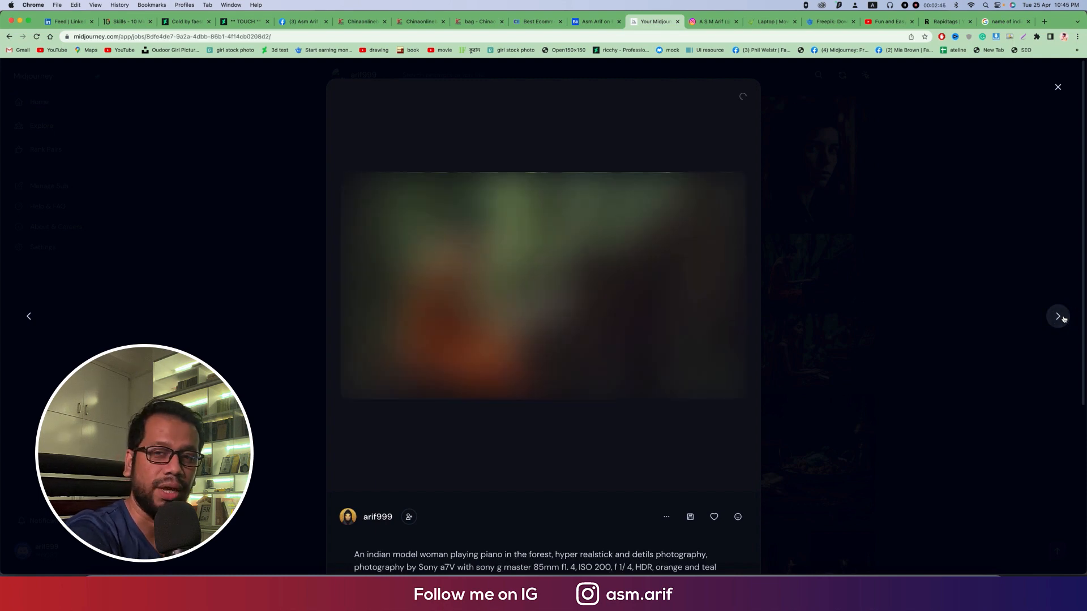
left_click(29, 317)
left_click(29, 318)
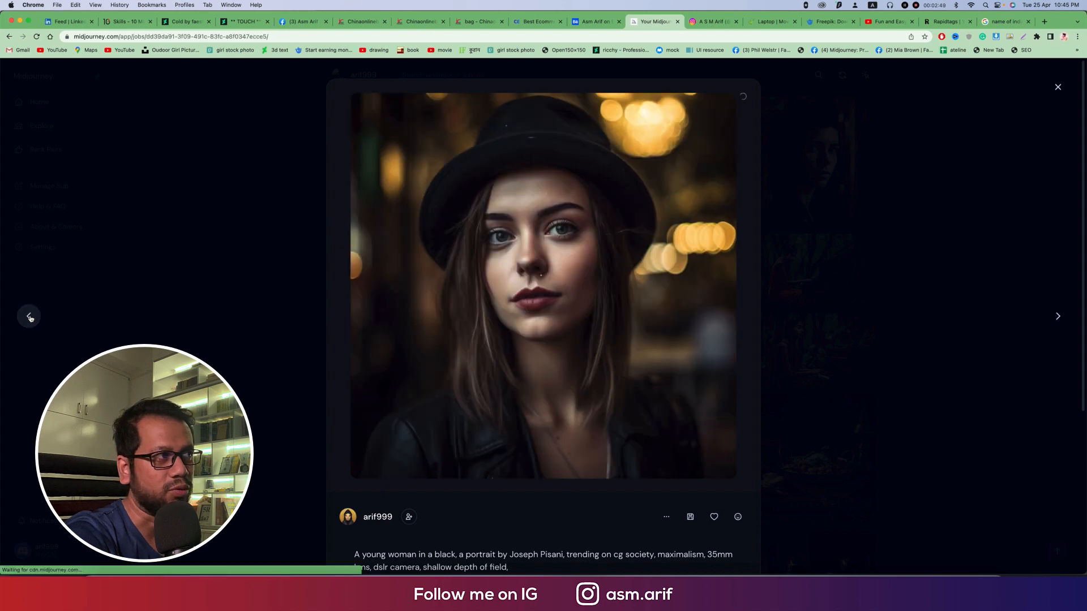
left_click(29, 317)
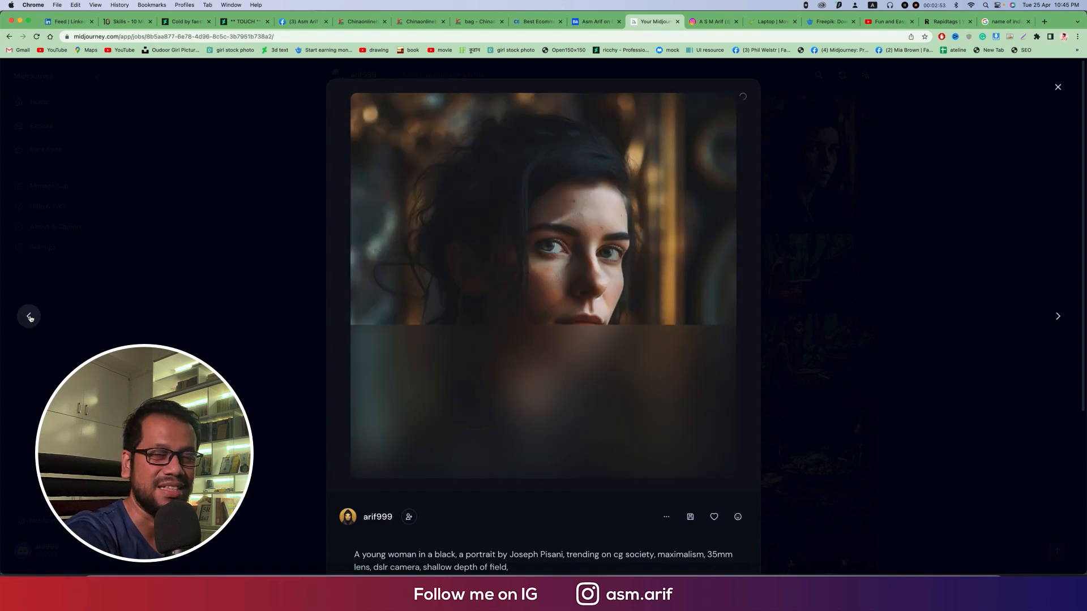
left_click(30, 317)
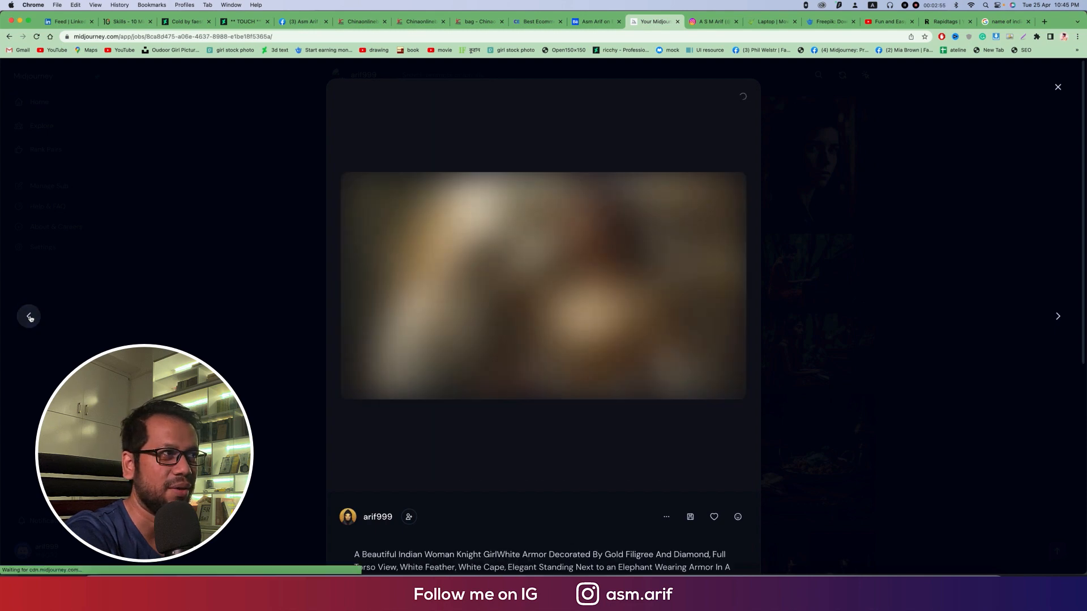
left_click(797, 335)
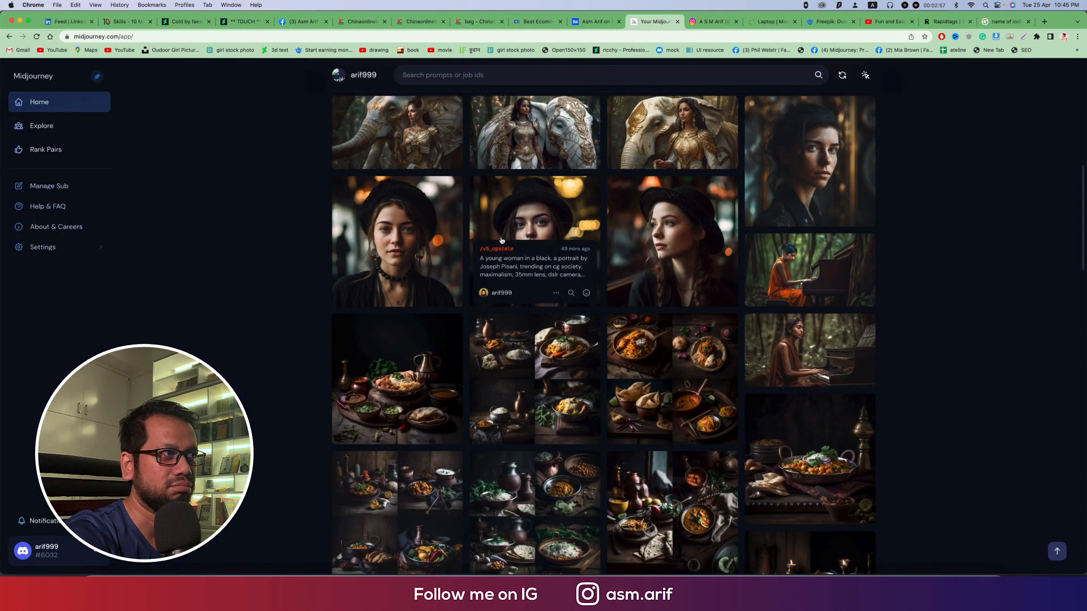
left_click(422, 212)
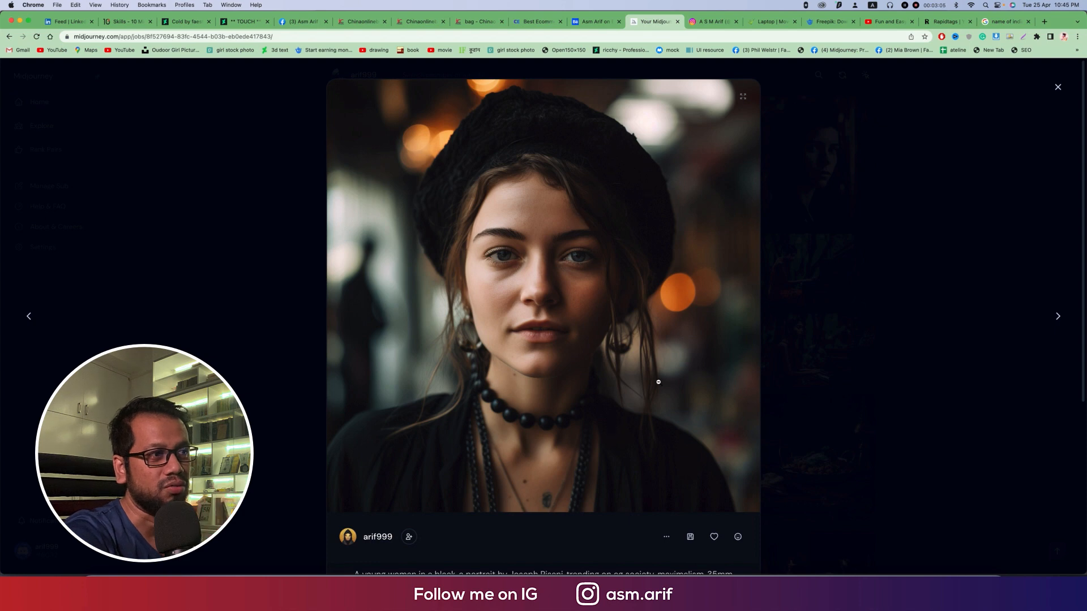
Step: Switch to Discord, open the newly generated four-portrait grid in the browser, and examine all four images at full size
left_click(825, 568)
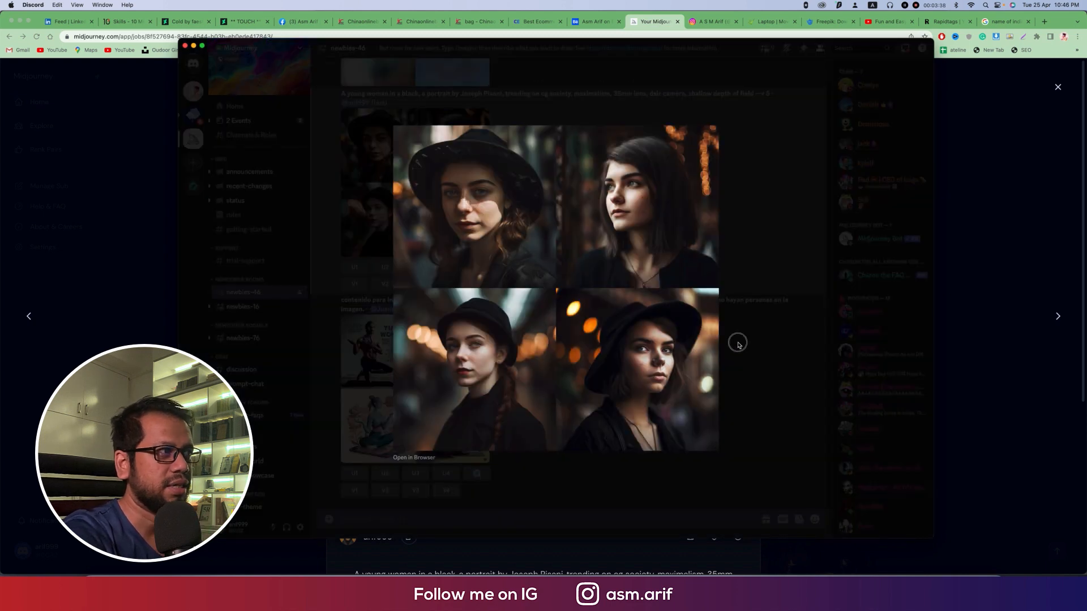
left_click(735, 342)
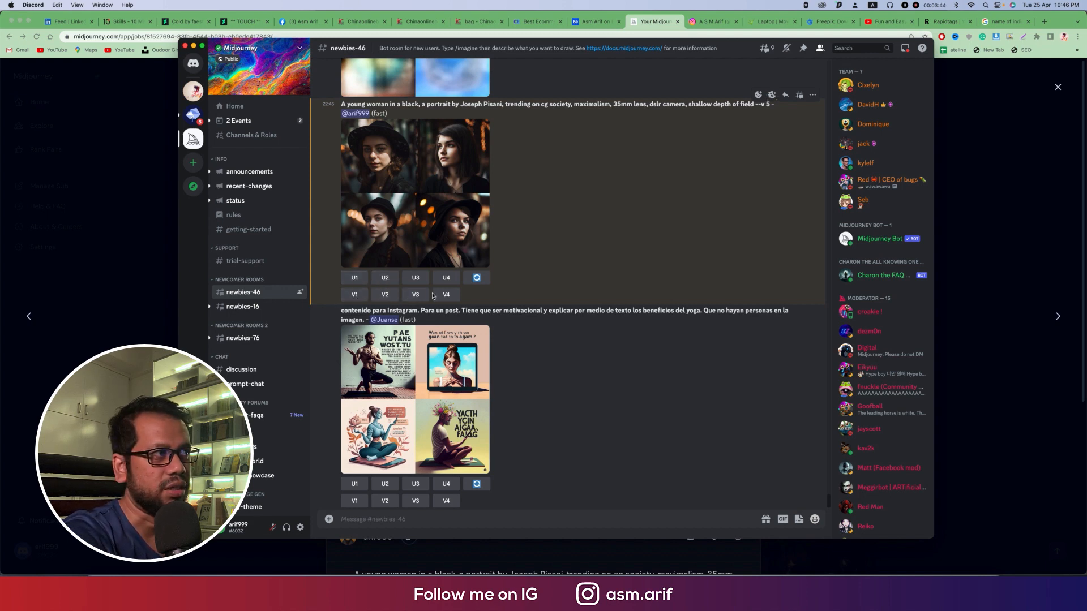
left_click(432, 213)
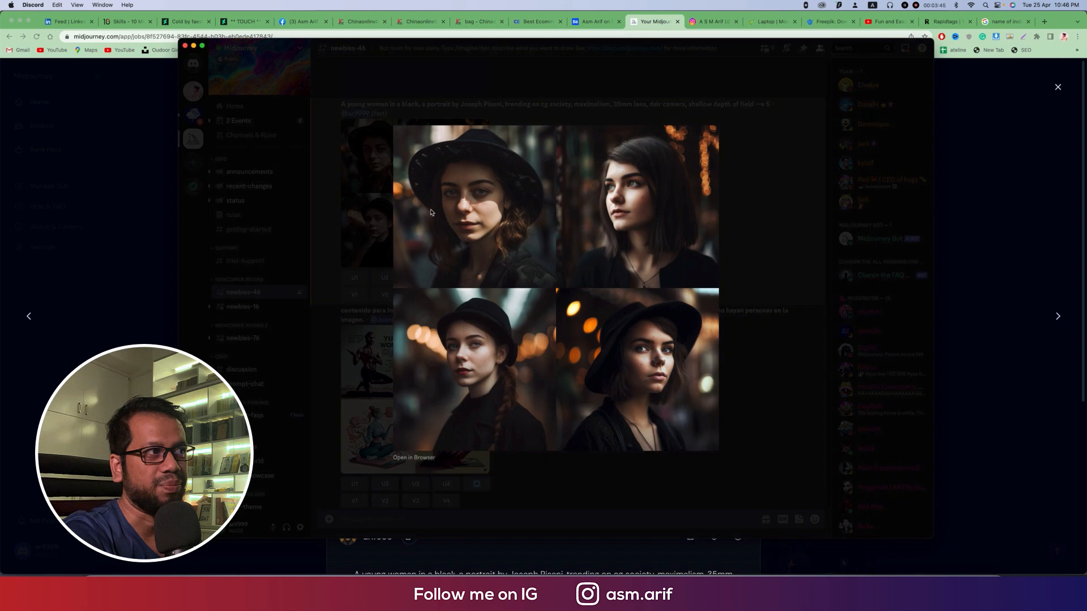
left_click(422, 462)
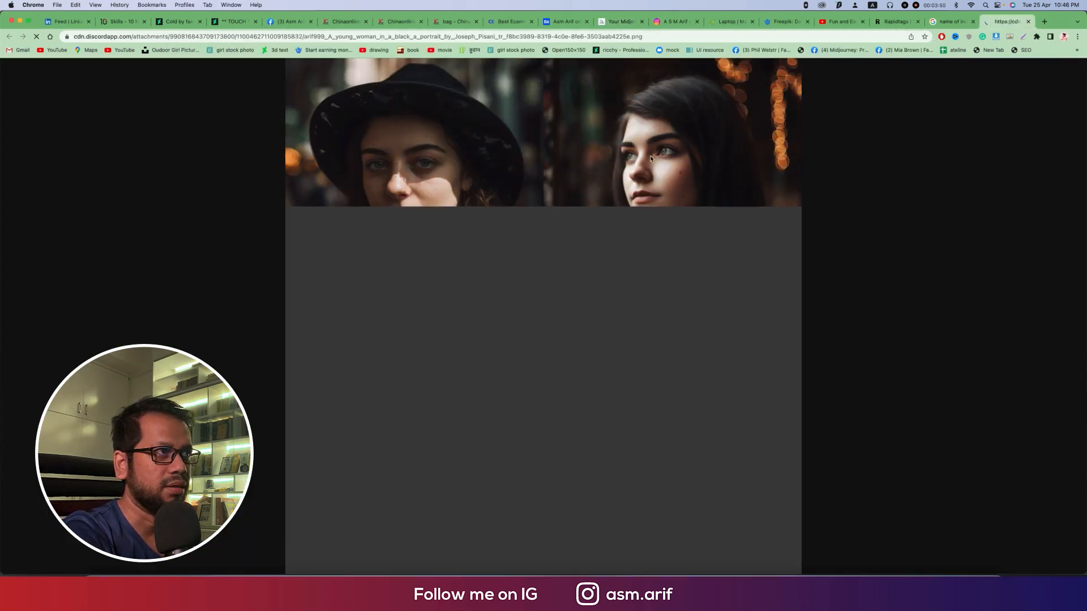
left_click(651, 159)
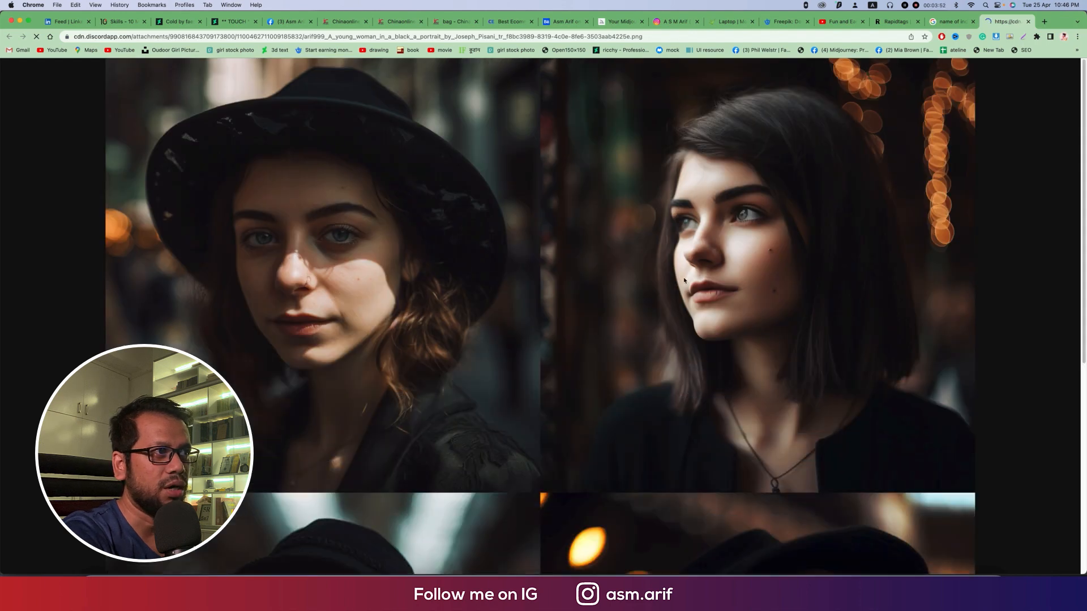
scroll(687, 281, "down", 3)
scroll(686, 281, "down", 5)
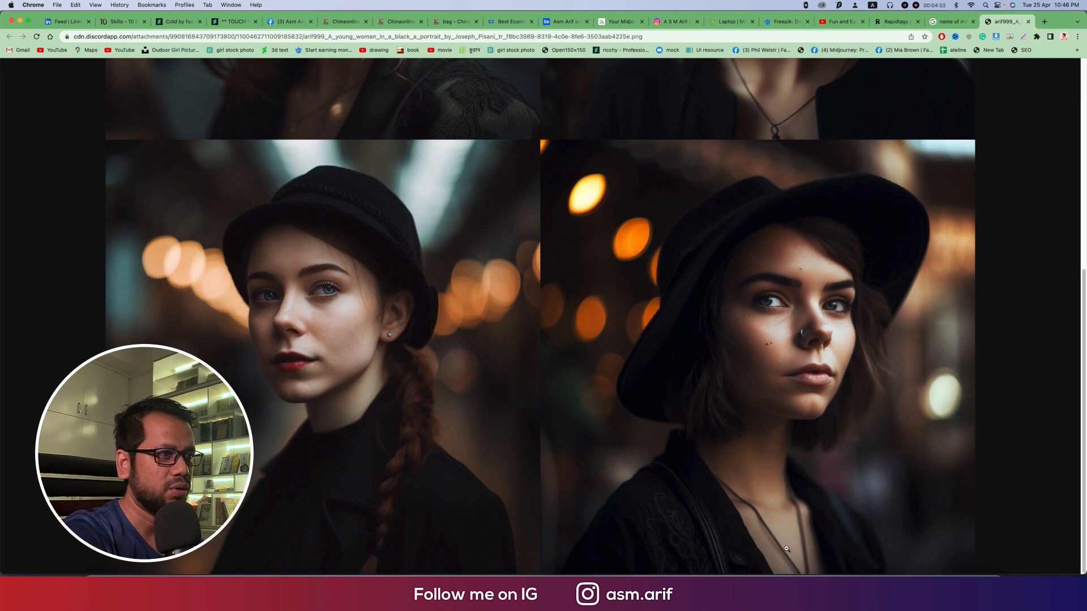
Step: Switch back to Discord and copy the portrait prompt above the generated grid, including "--v 5"
left_click(874, 586)
left_click(609, 478)
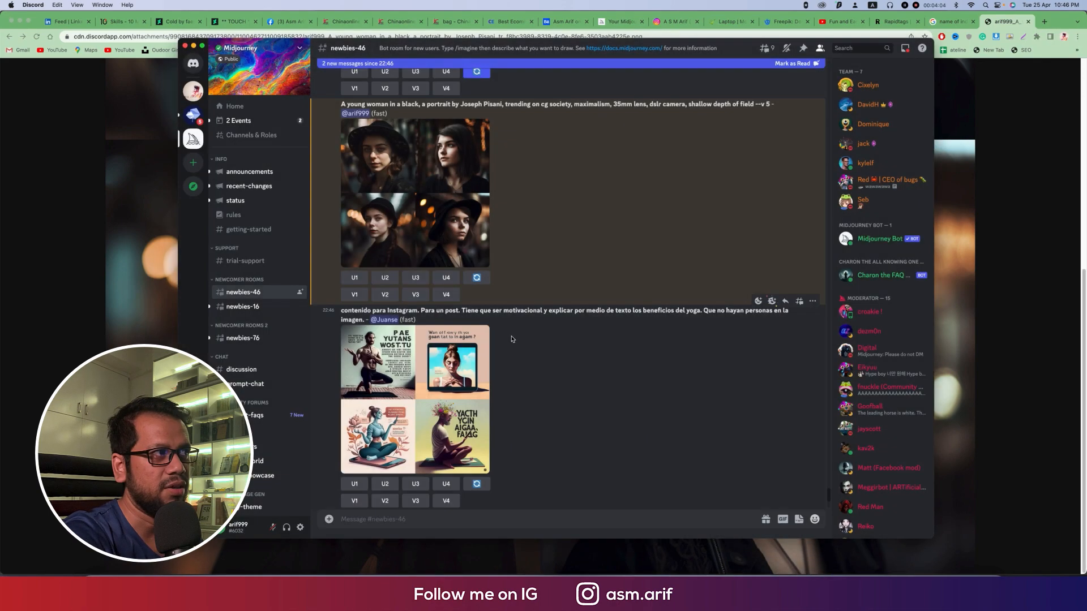
scroll(512, 338, "up", 3)
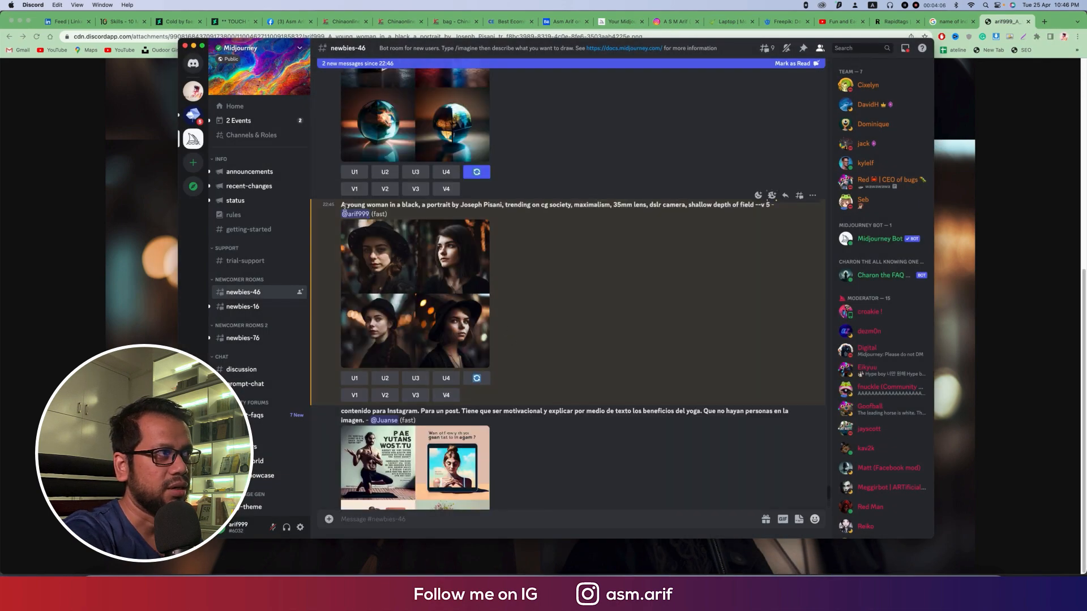
left_click_drag(341, 205, 769, 206)
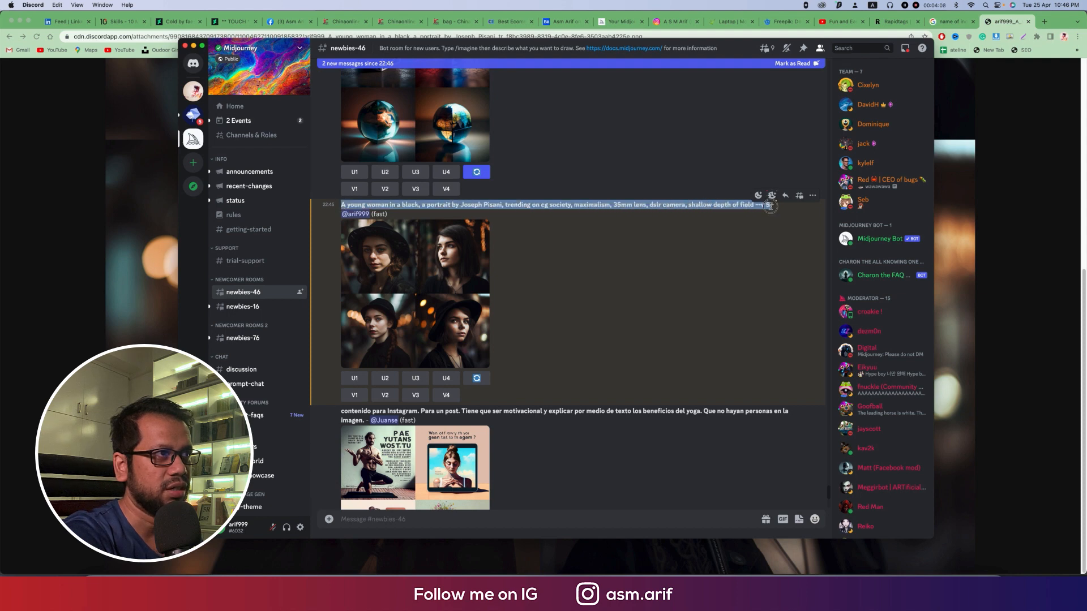
right_click(726, 207)
left_click(737, 216)
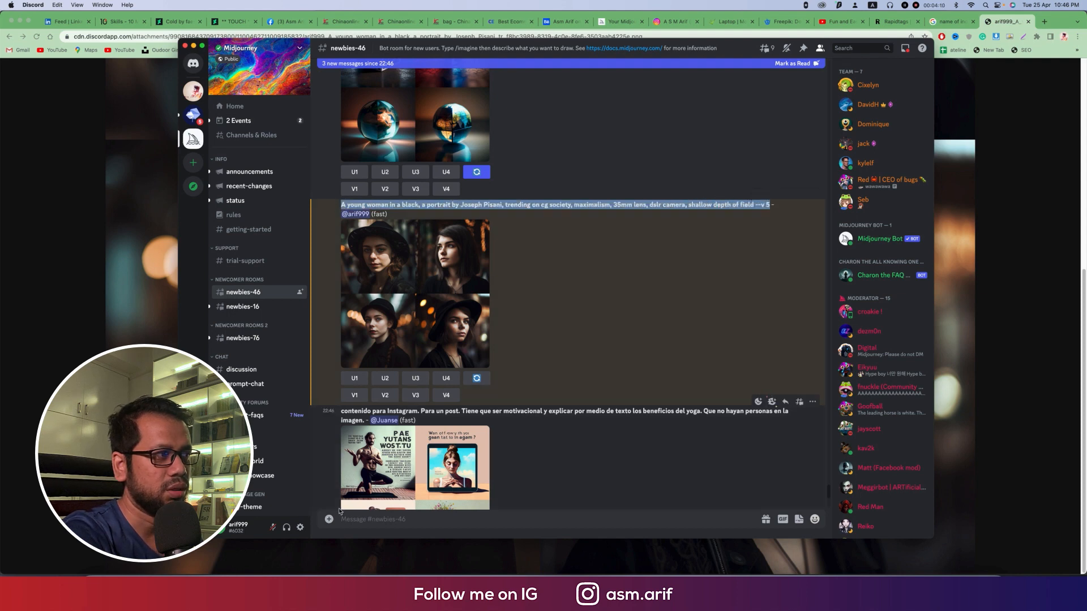
Step: Submit the copied portrait prompt with /imagine, inserting "indian" before "woman" and keeping "--v 5"
left_click(359, 521)
type("/imagine")
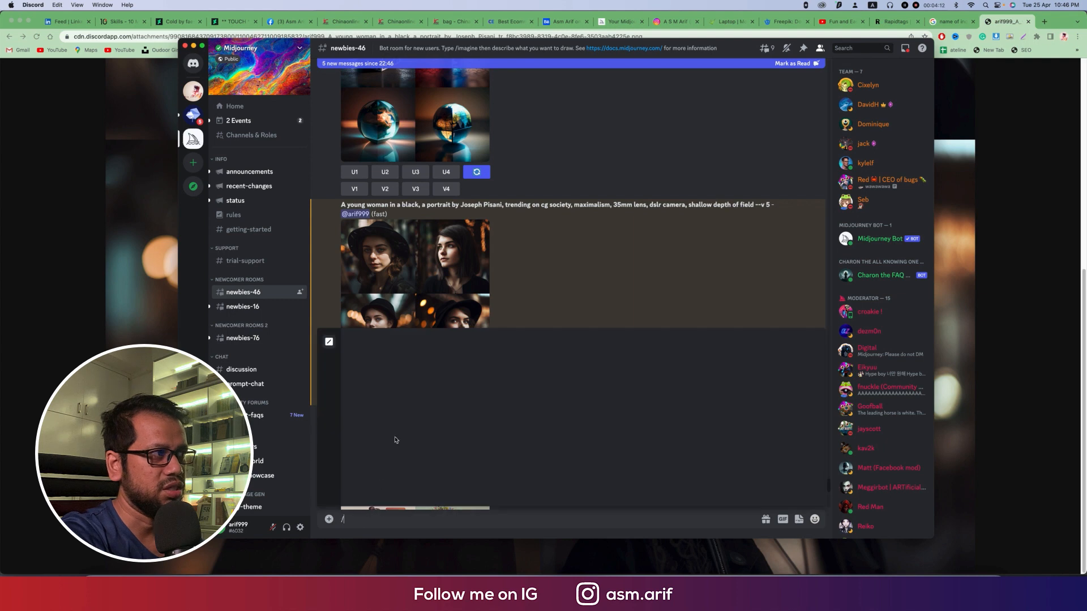
key("Tab")
key("super+v")
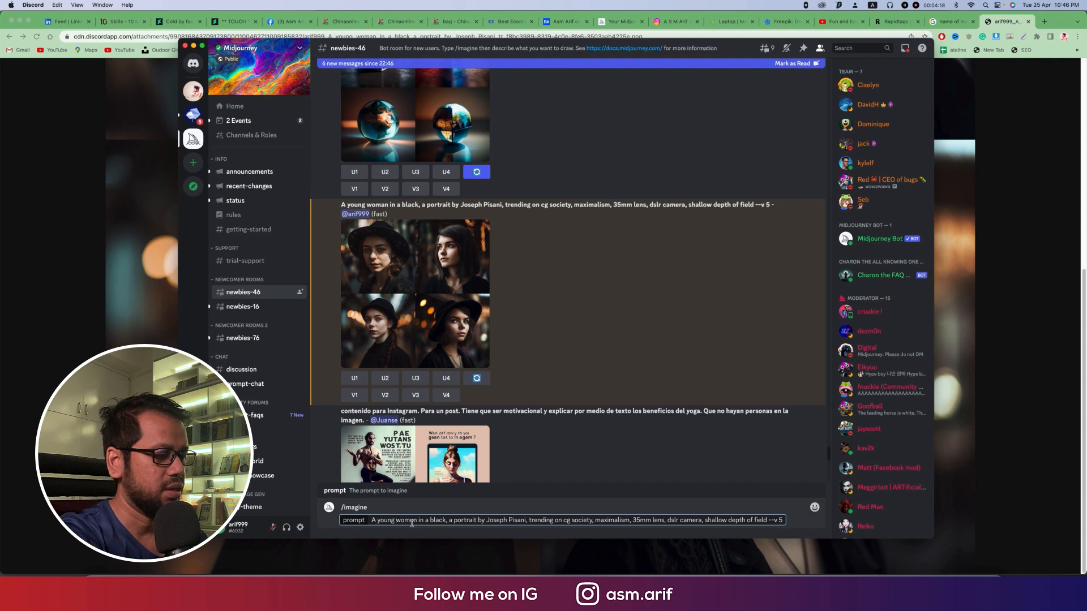
type("indi")
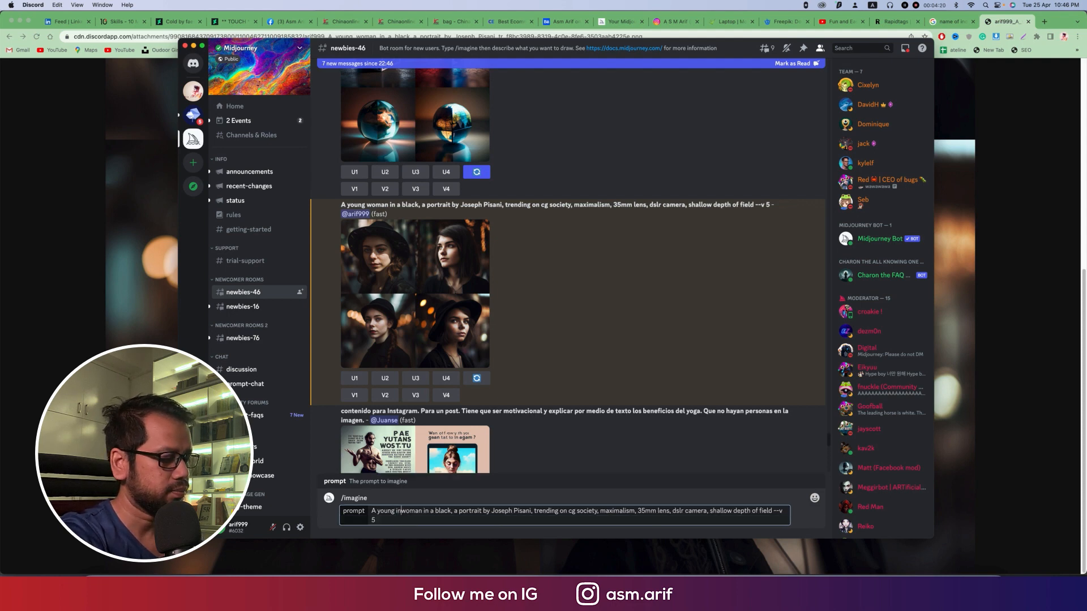
type("an")
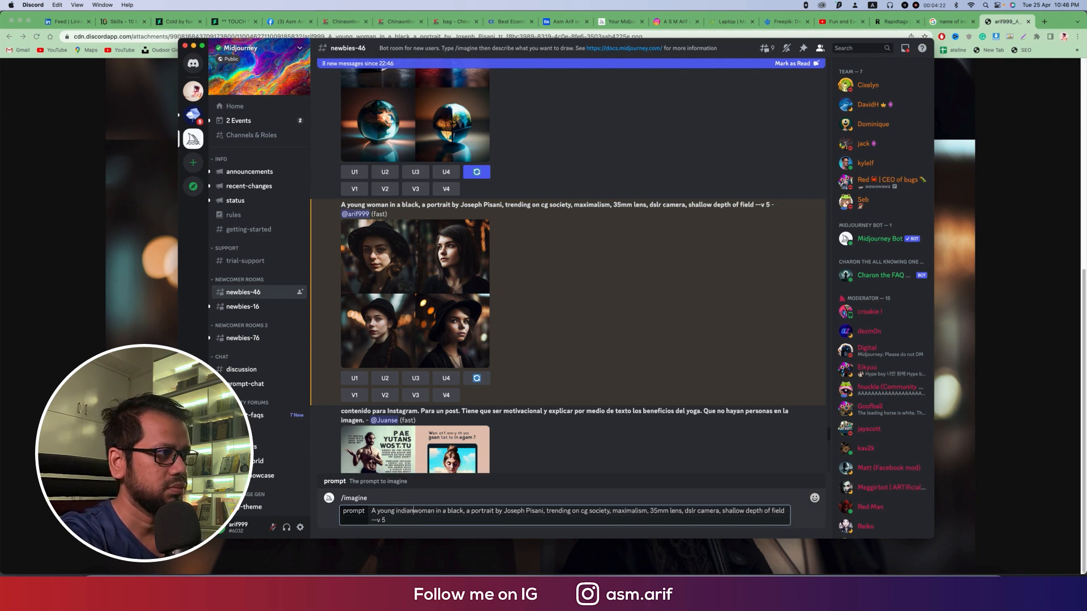
key("Return")
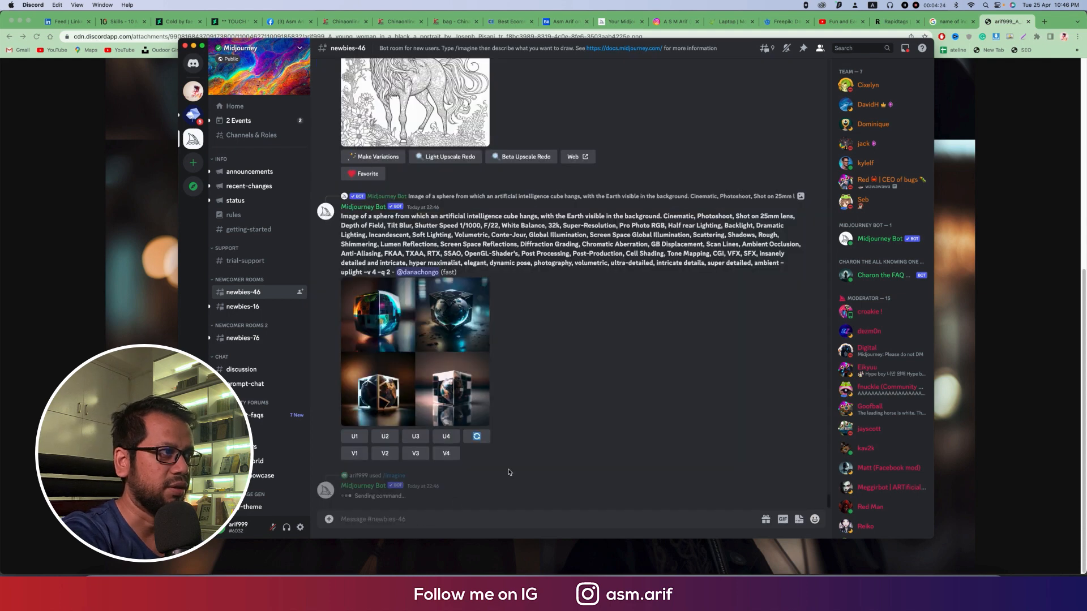
Step: Return to the browser and examine the four full-size portraits of the young woman in black
left_click(1008, 218)
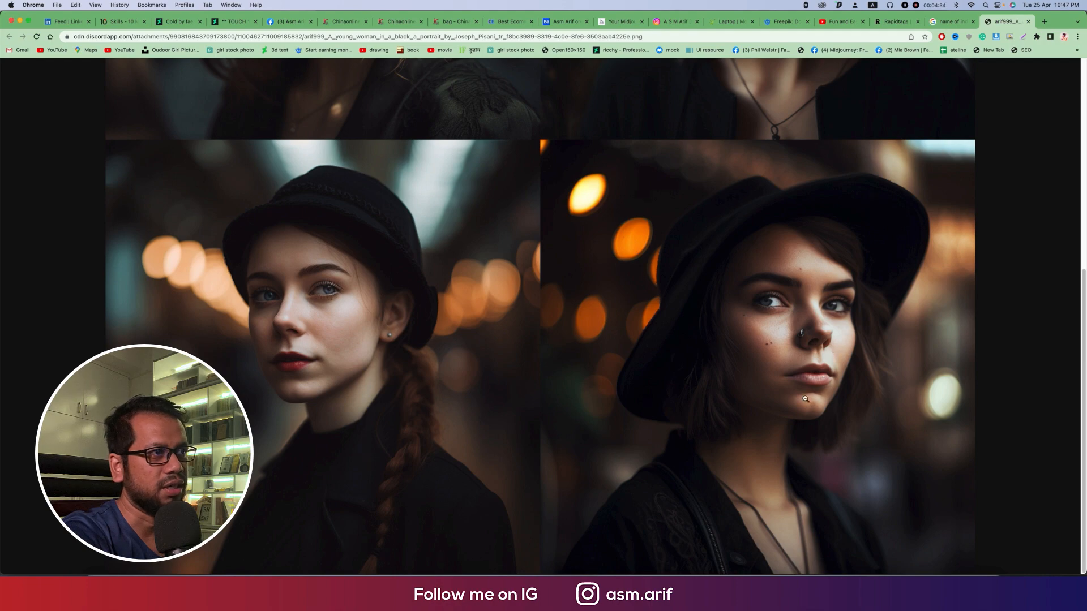
scroll(815, 394, "up", 1)
scroll(836, 408, "down", 1)
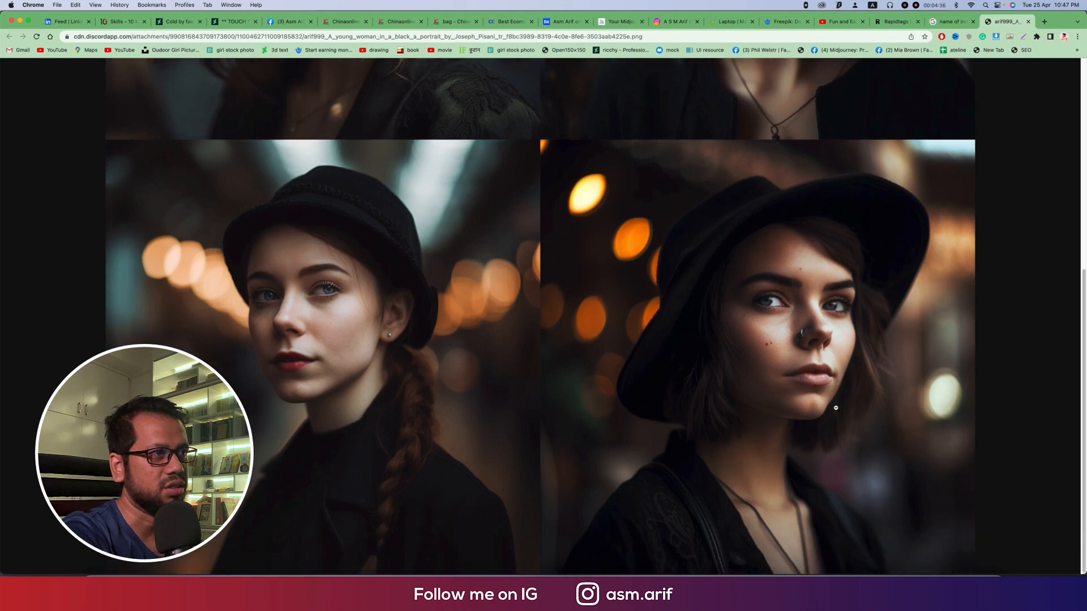
scroll(836, 408, "up", 10)
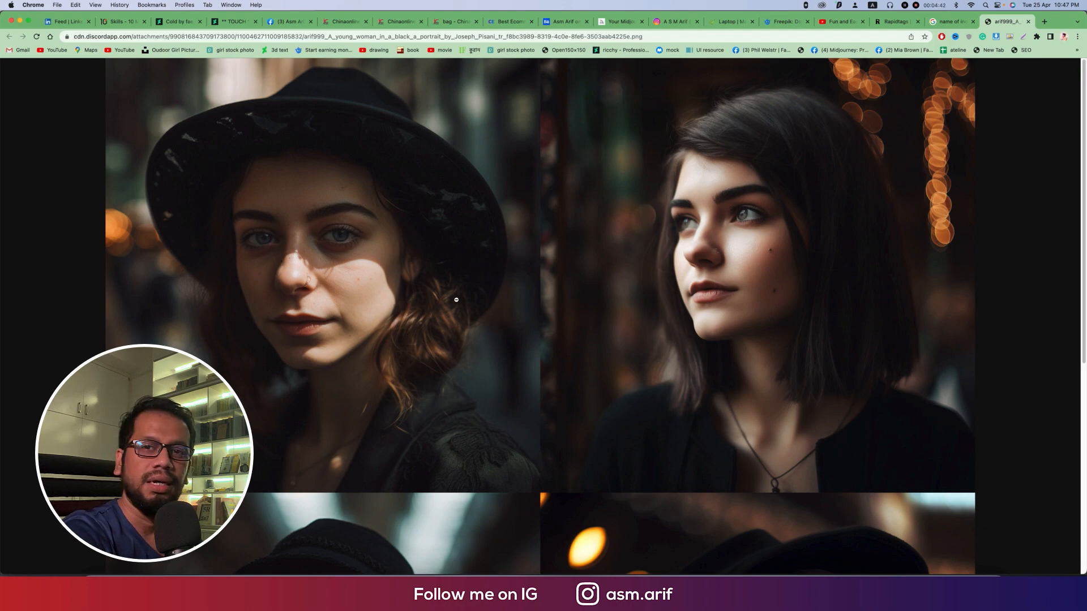
scroll(456, 300, "down", 5)
scroll(474, 297, "up", 5)
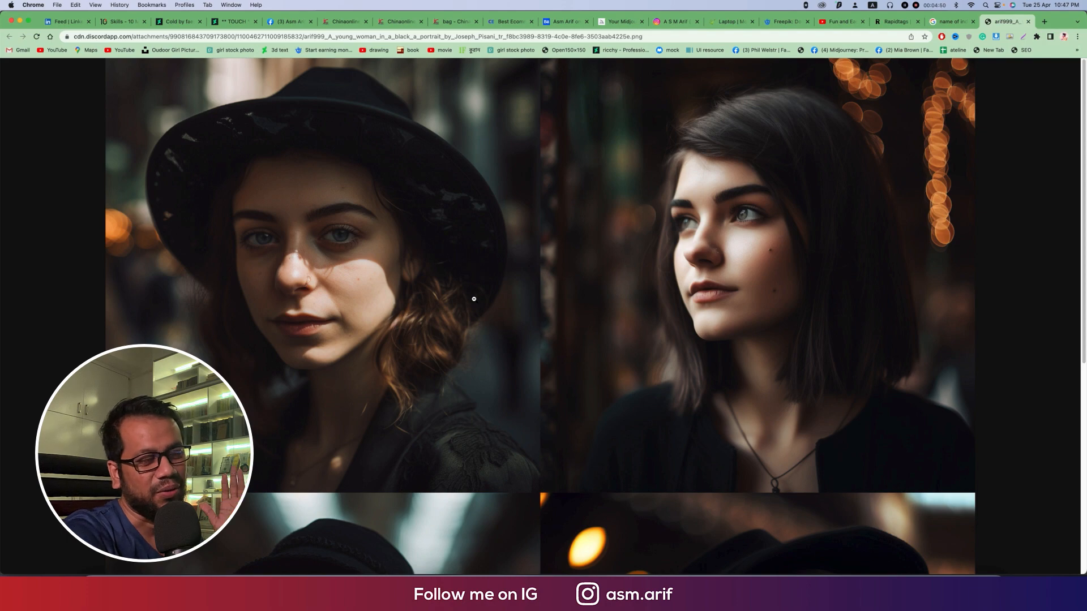
scroll(474, 299, "down", 1)
scroll(474, 299, "down", 6)
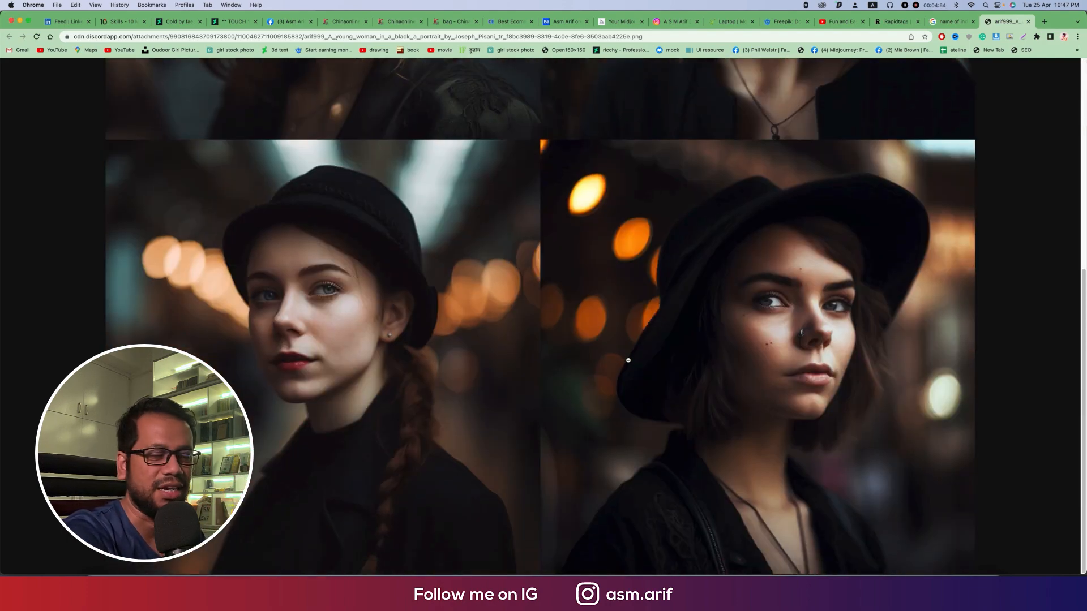
Step: Switch to Discord and open the newly generated grid of Indian woman portraits in the browser
left_click(825, 566)
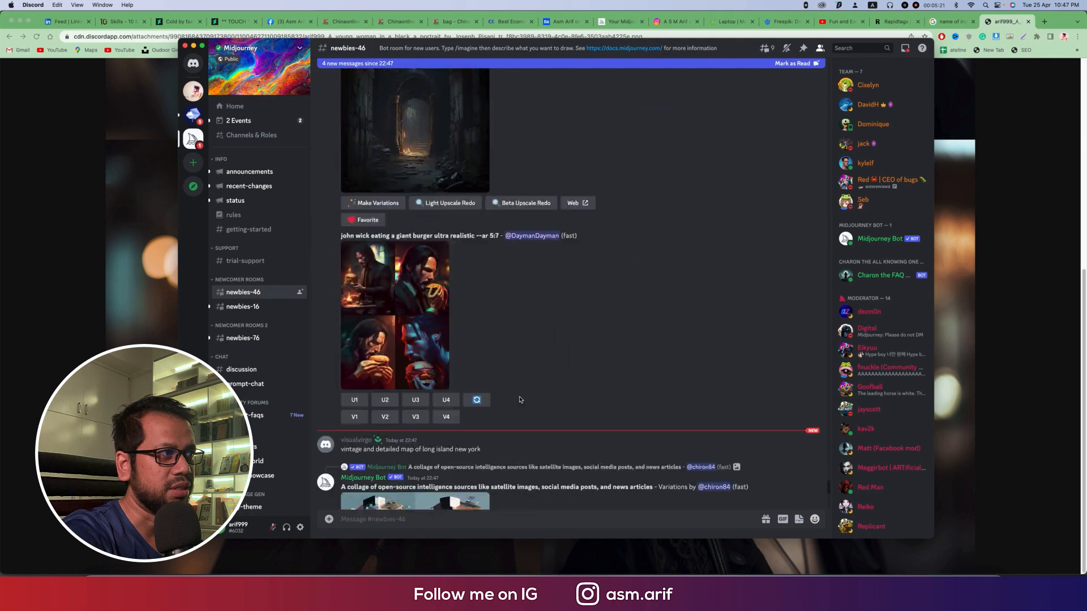
left_click(463, 383)
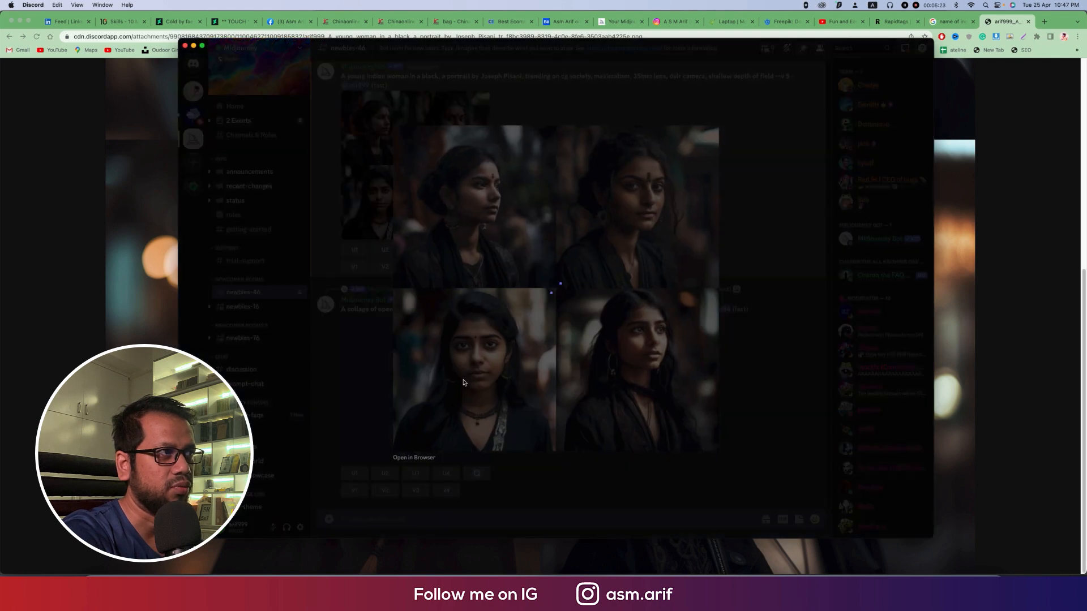
left_click(414, 457)
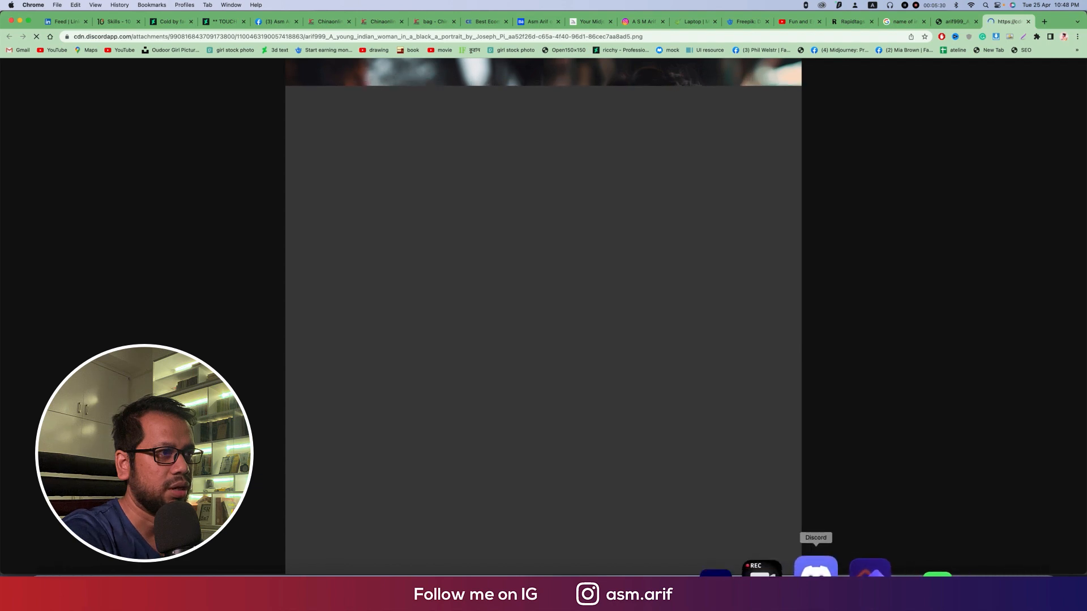
Step: Back in Discord, close the image preview and upscale the second portrait of the Indian woman grid
left_click(817, 573)
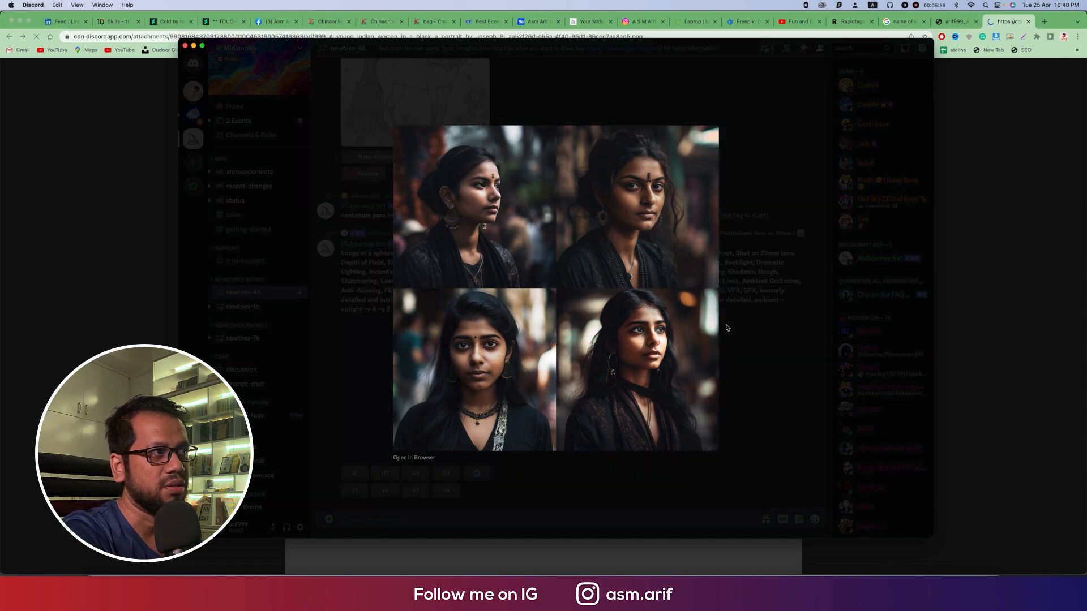
left_click(750, 362)
scroll(579, 340, "up", 15)
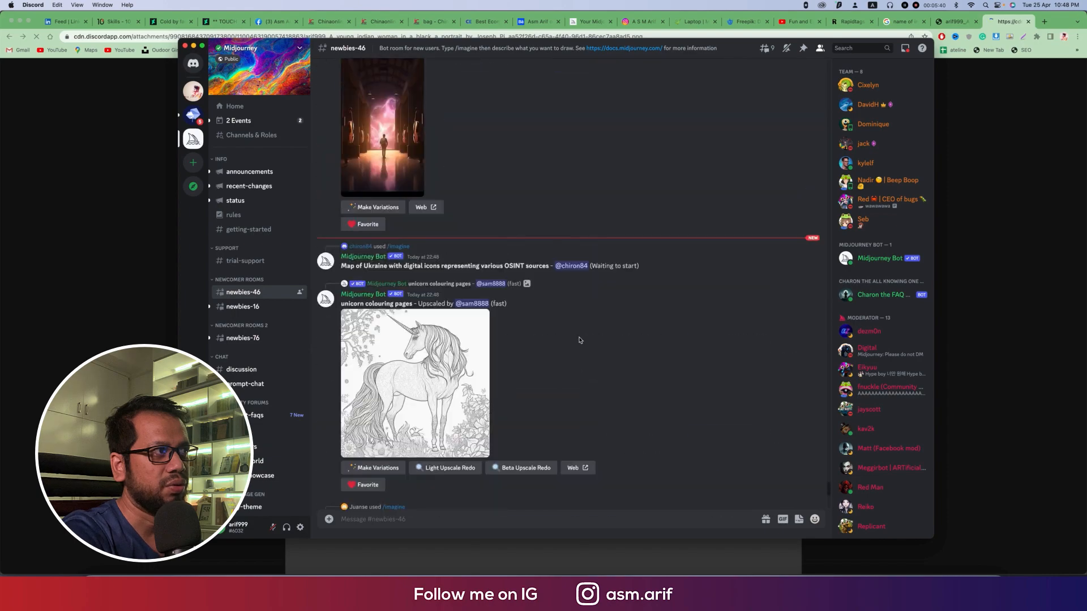
scroll(579, 340, "down", 5)
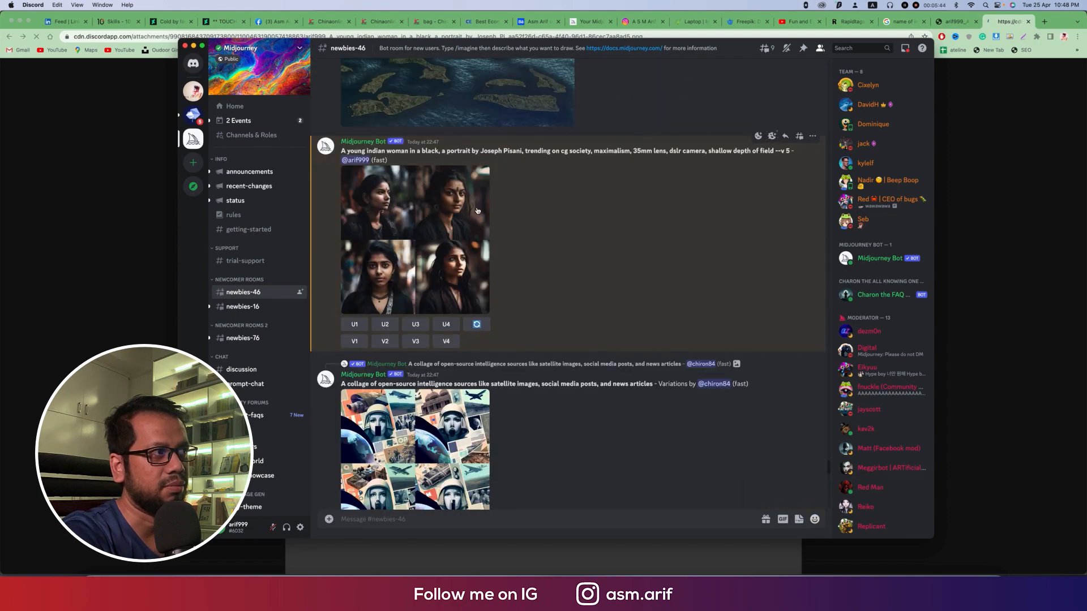
left_click(385, 324)
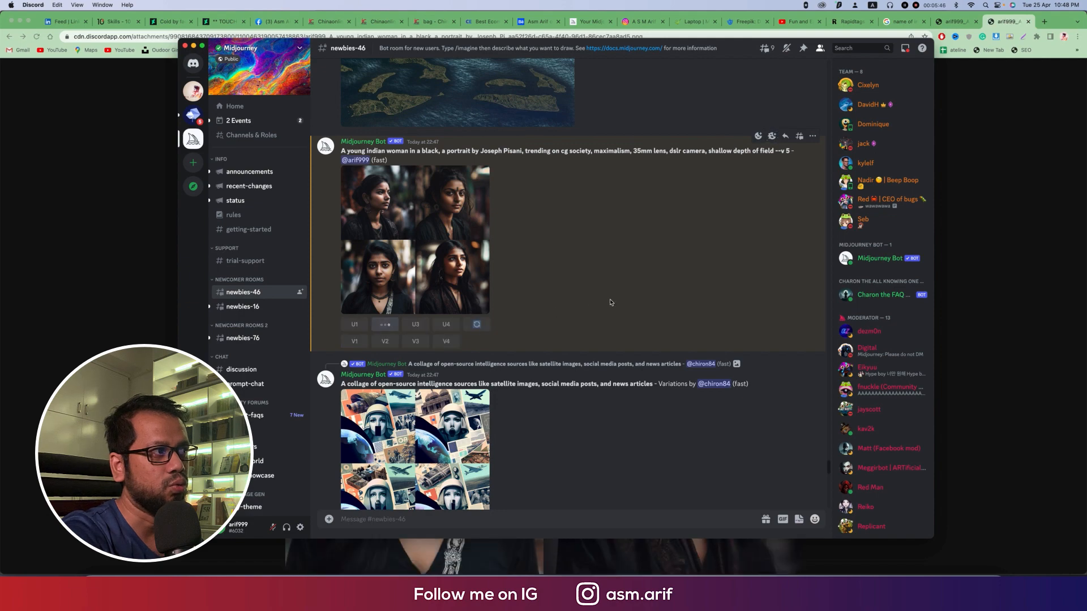
Step: Find the upscaled Indian woman portrait in the channel and open it in the browser
scroll(609, 303, "down", 9)
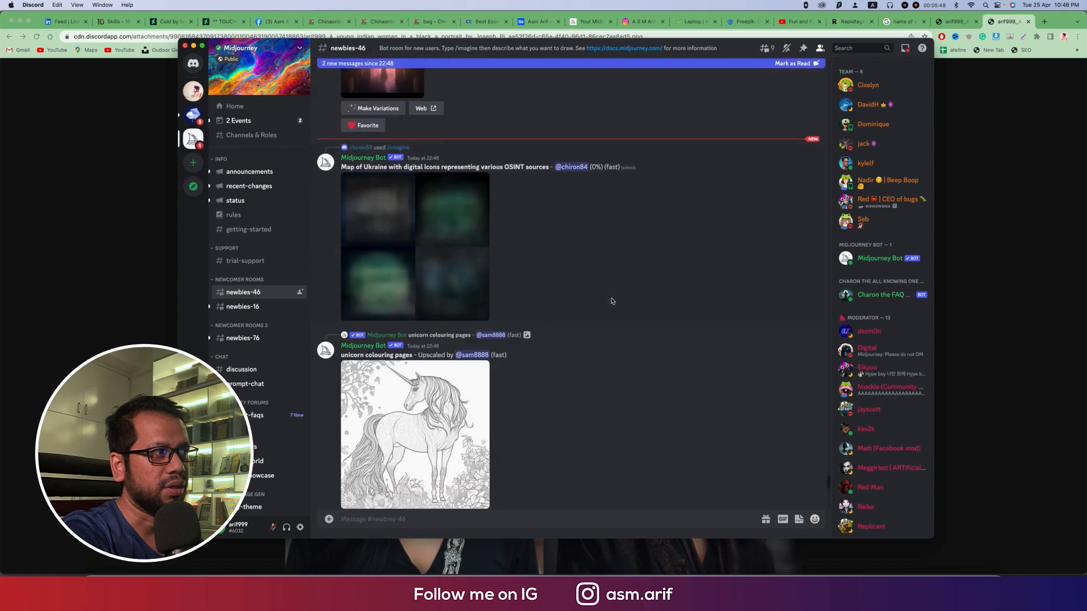
scroll(611, 301, "down", 10)
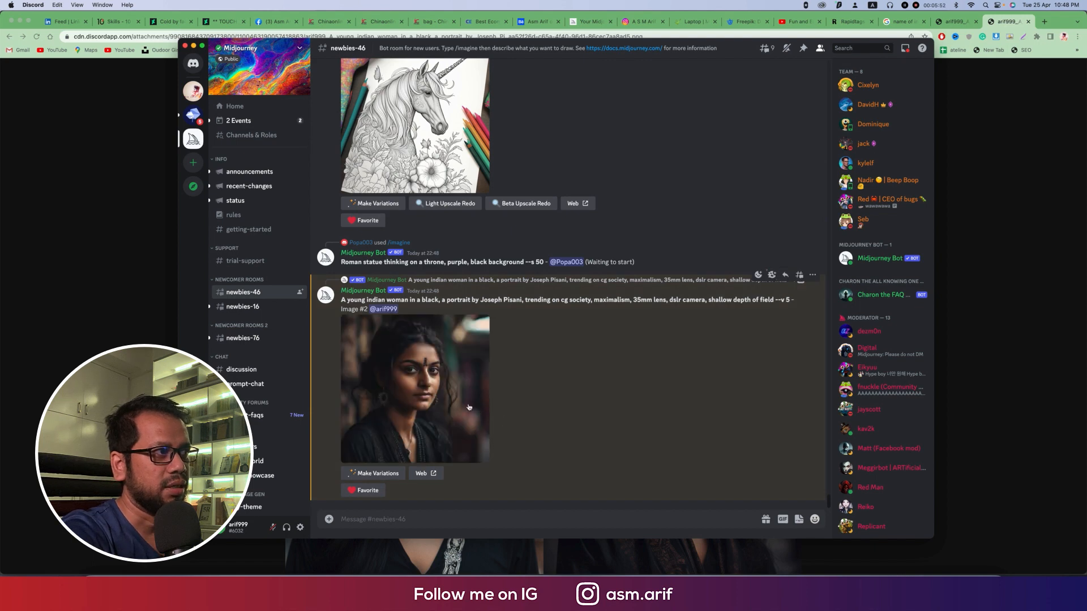
left_click(469, 407)
left_click(422, 462)
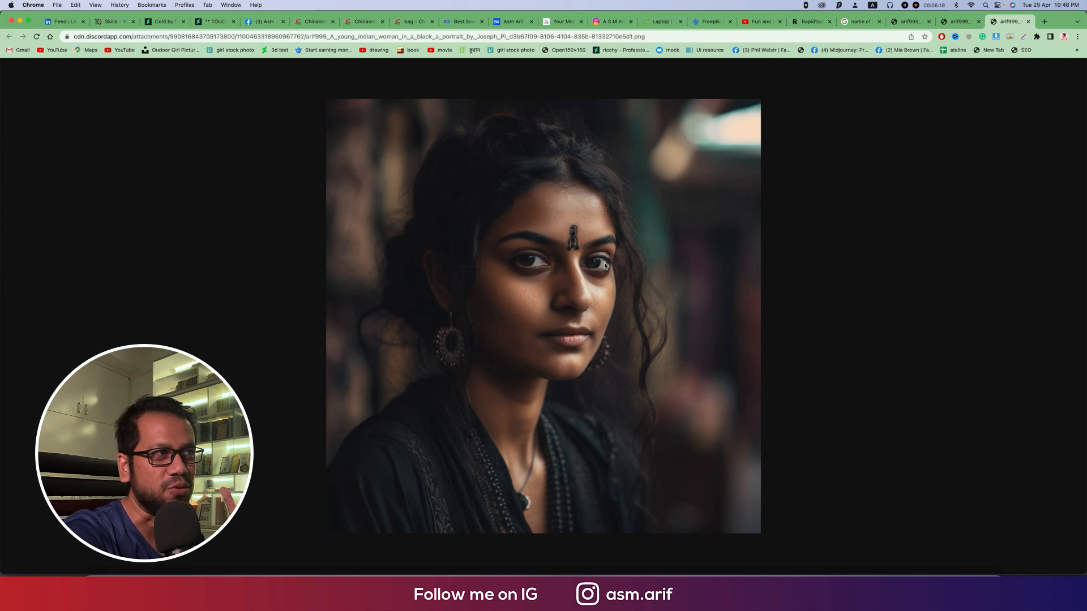
Step: Examine the Indian woman grid at full size and compare it with the earlier grid of women in black
left_click(954, 25)
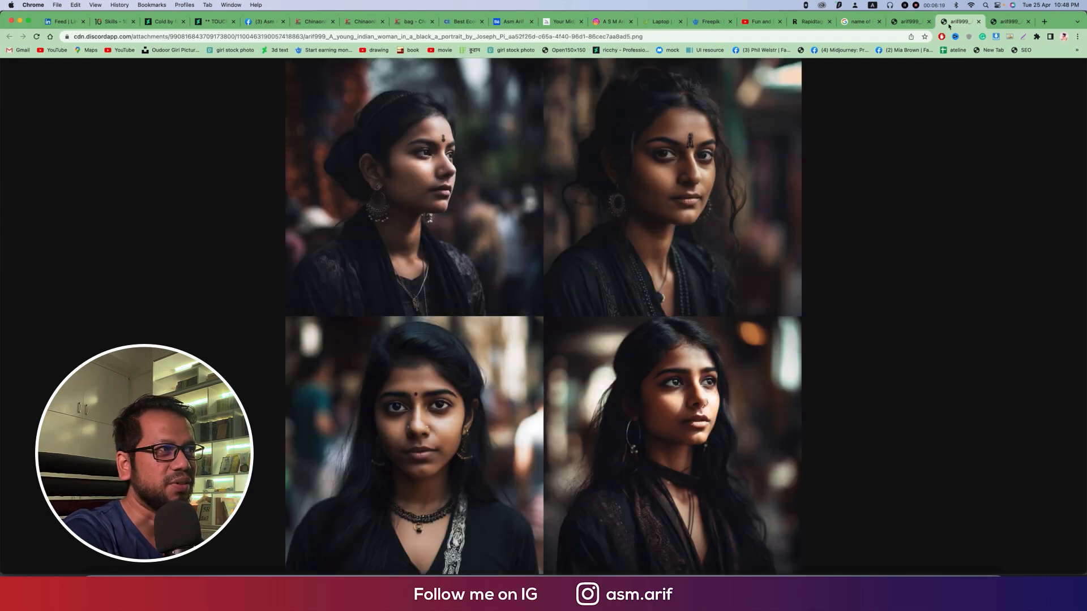
left_click(676, 181)
scroll(677, 293, "down", 6)
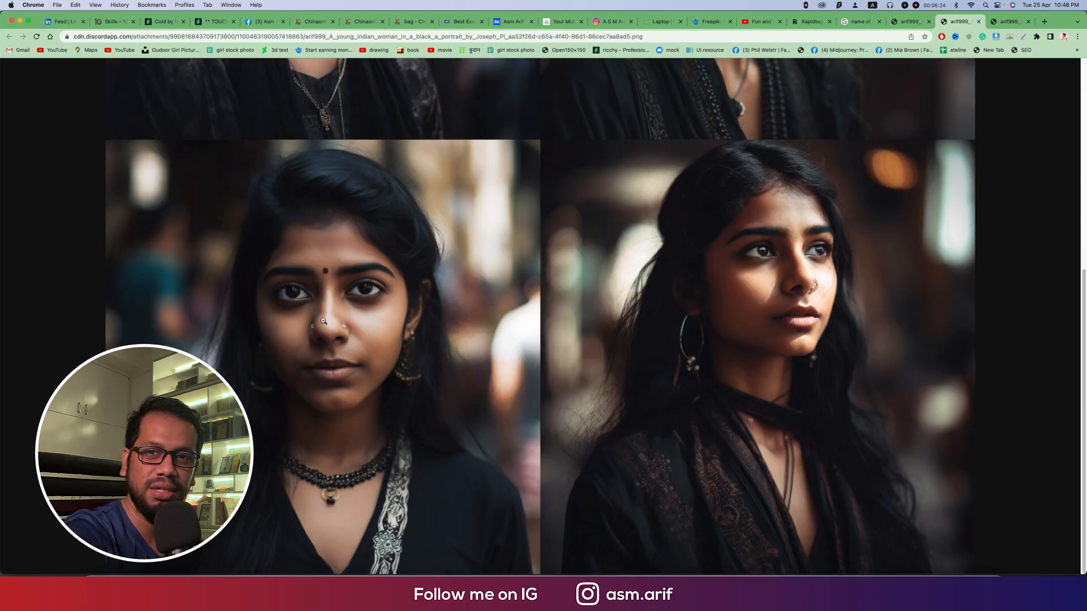
scroll(792, 353, "up", 6)
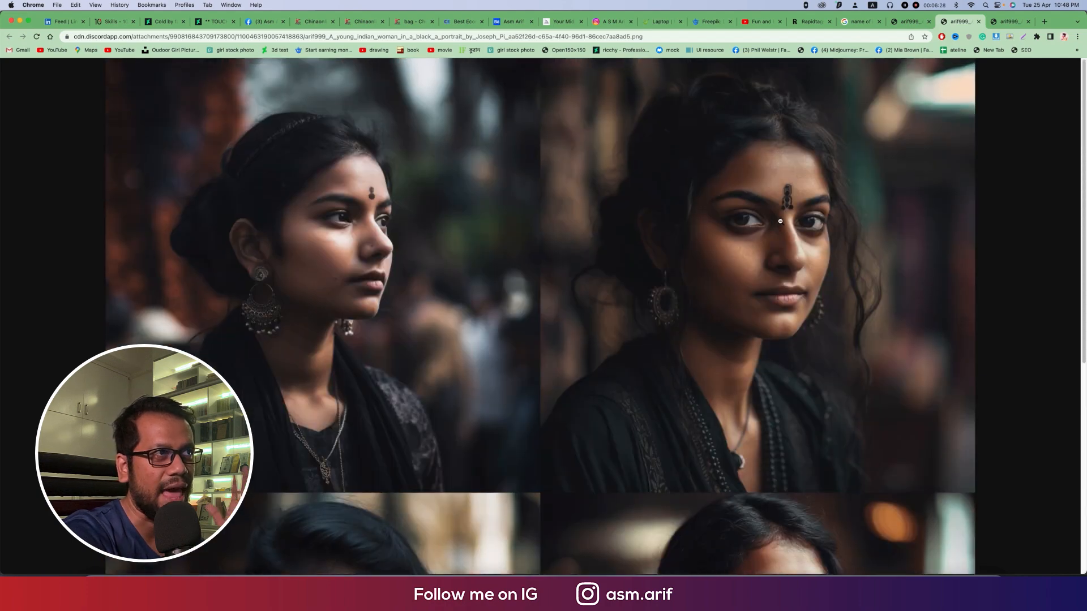
left_click(908, 22)
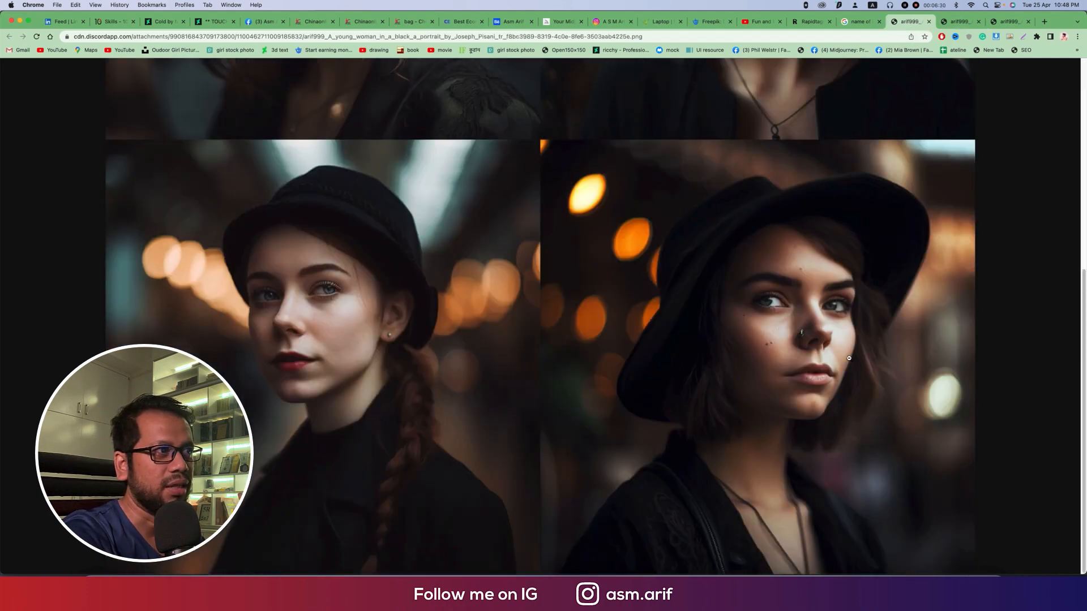
scroll(836, 361, "up", 6)
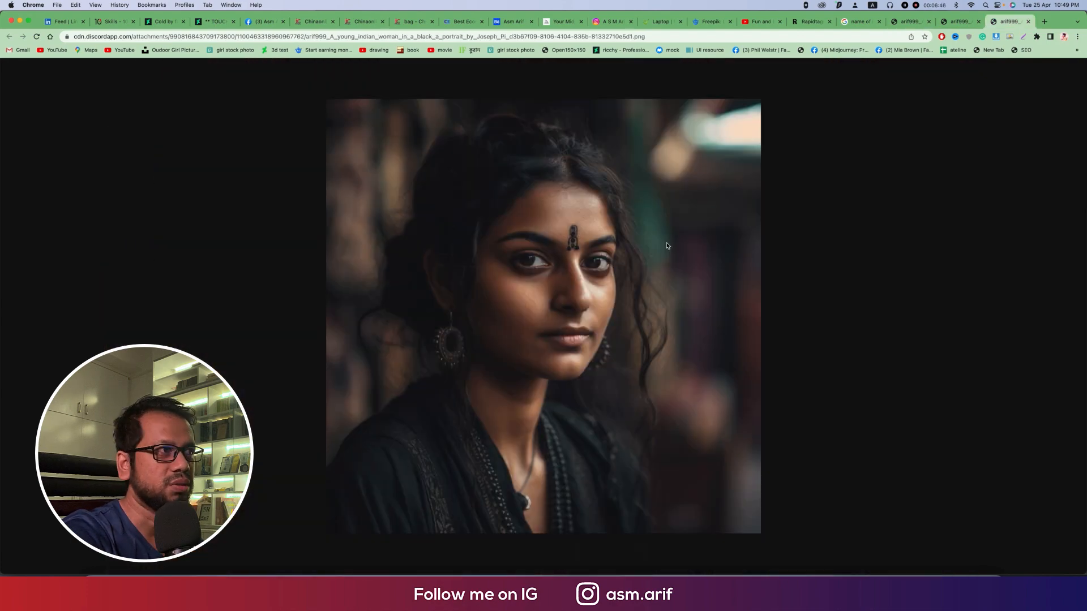
Step: Save the upscaled Indian woman portrait from the browser as a PNG in the Photography folder
right_click(656, 220)
left_click(667, 234)
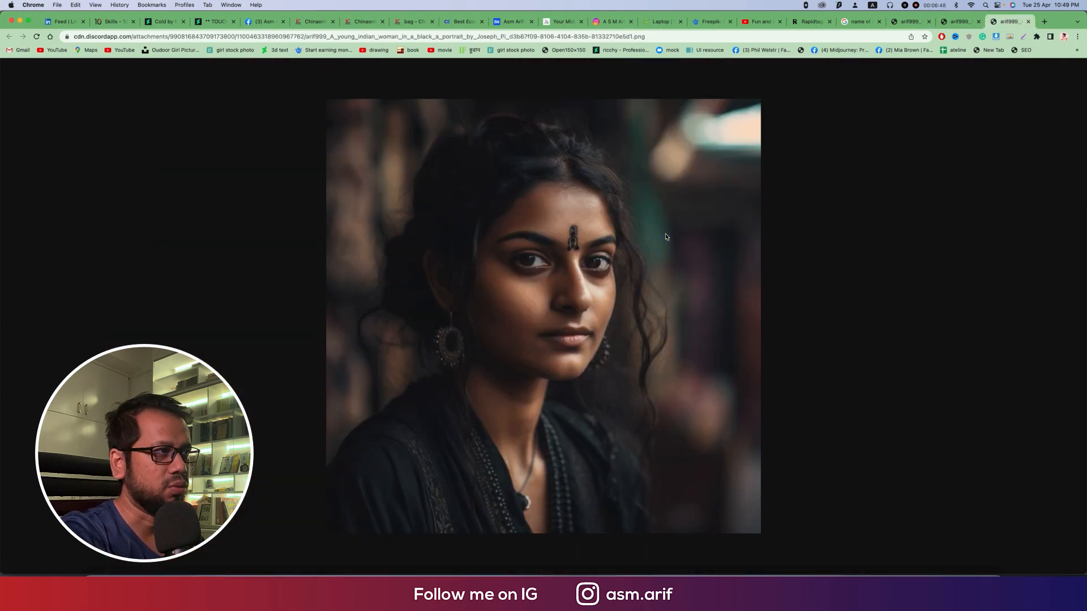
key("Return")
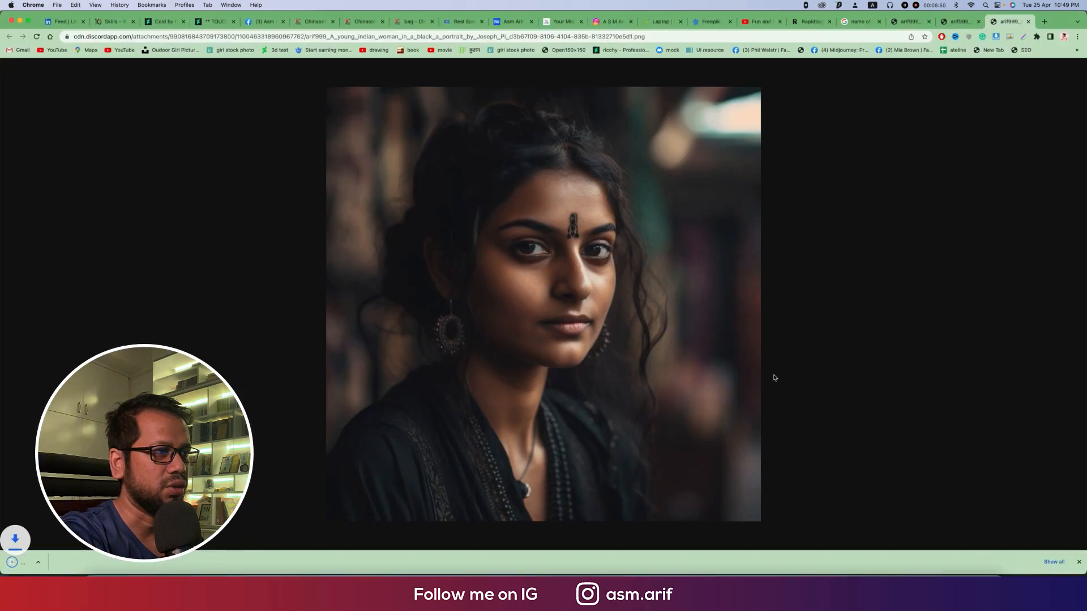
Step: Switch to HitPaw Photo Enhancer's processing queue, then reveal the downloaded portrait in Finder and show its folder as icons
left_click(858, 566)
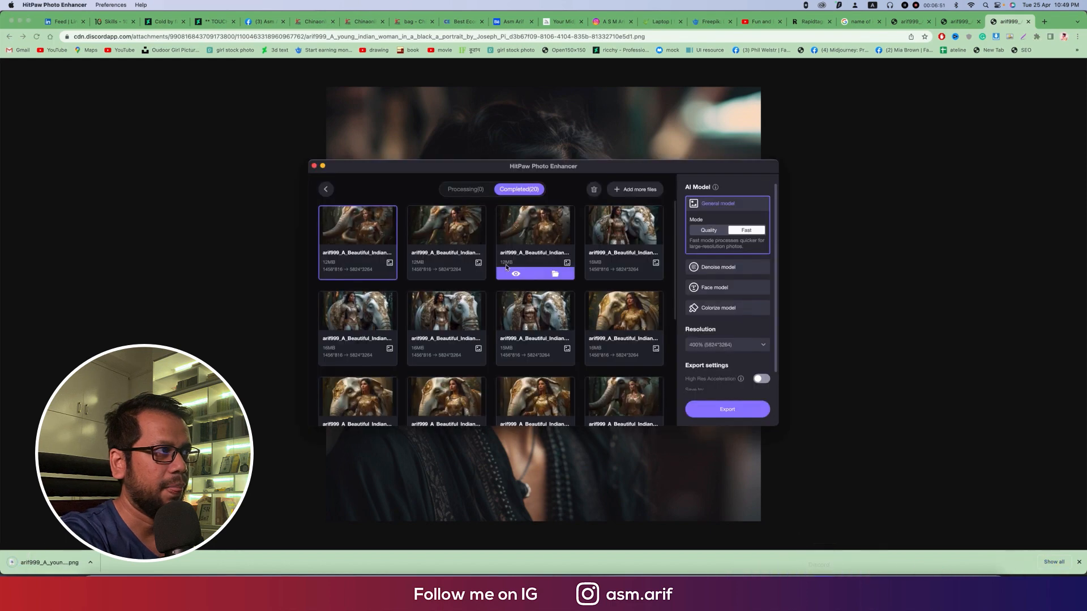
left_click(465, 190)
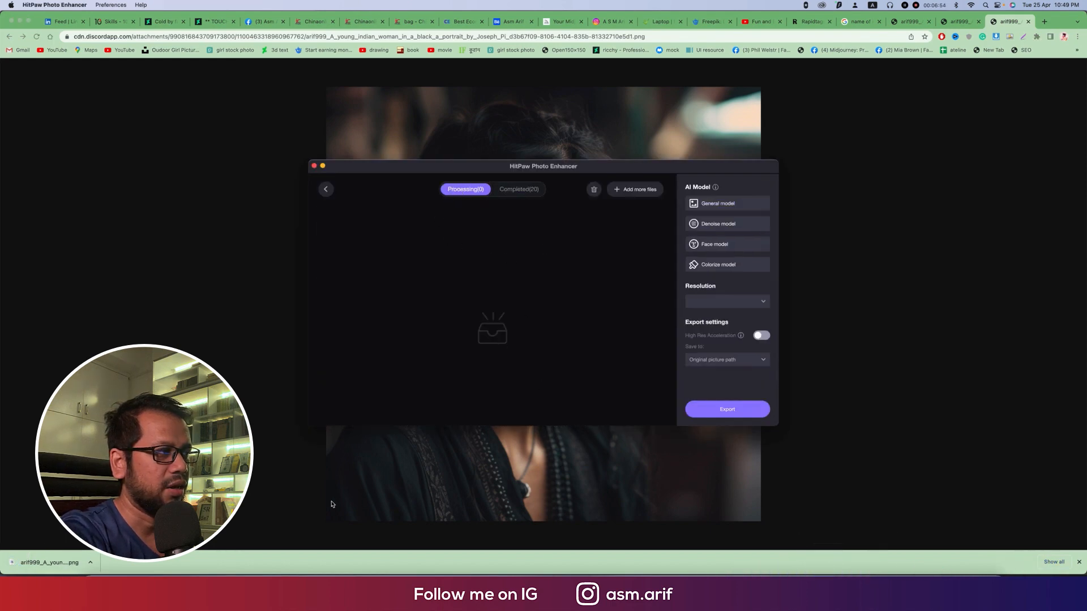
right_click(61, 567)
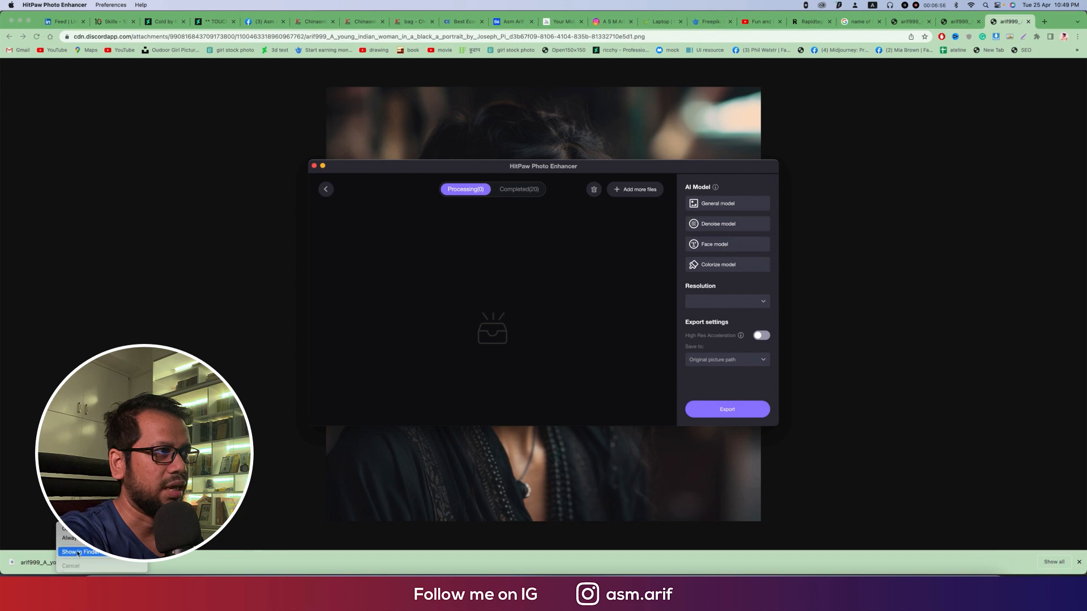
left_click(78, 553)
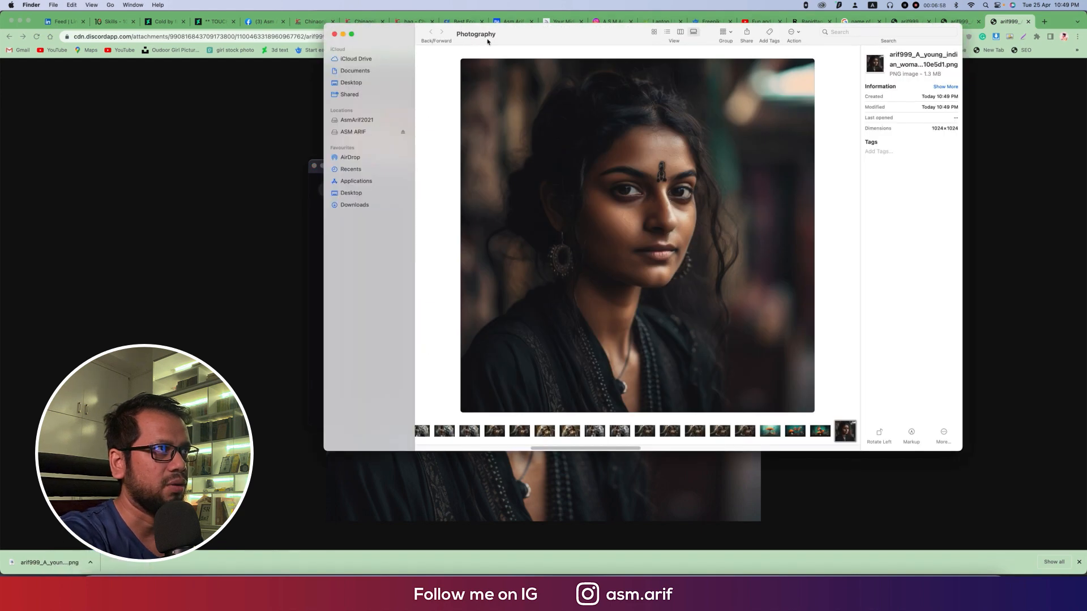
left_click(654, 32)
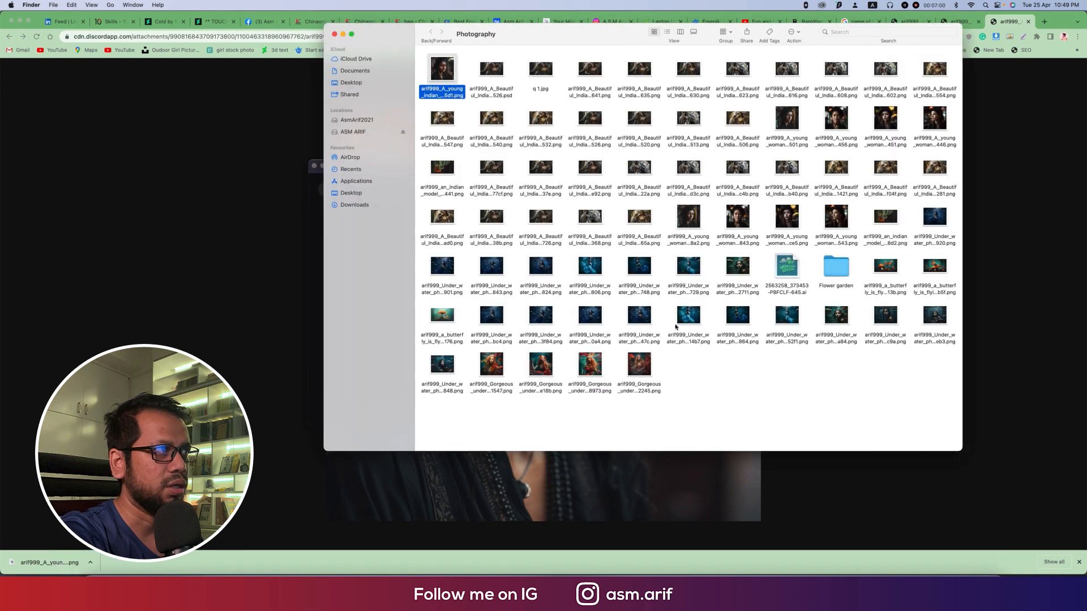
Step: Add the downloaded portrait to HitPaw Photo Enhancer, export it at 400% with the General model in Fast mode, and show the completed files
left_click_drag(444, 86, 538, 311)
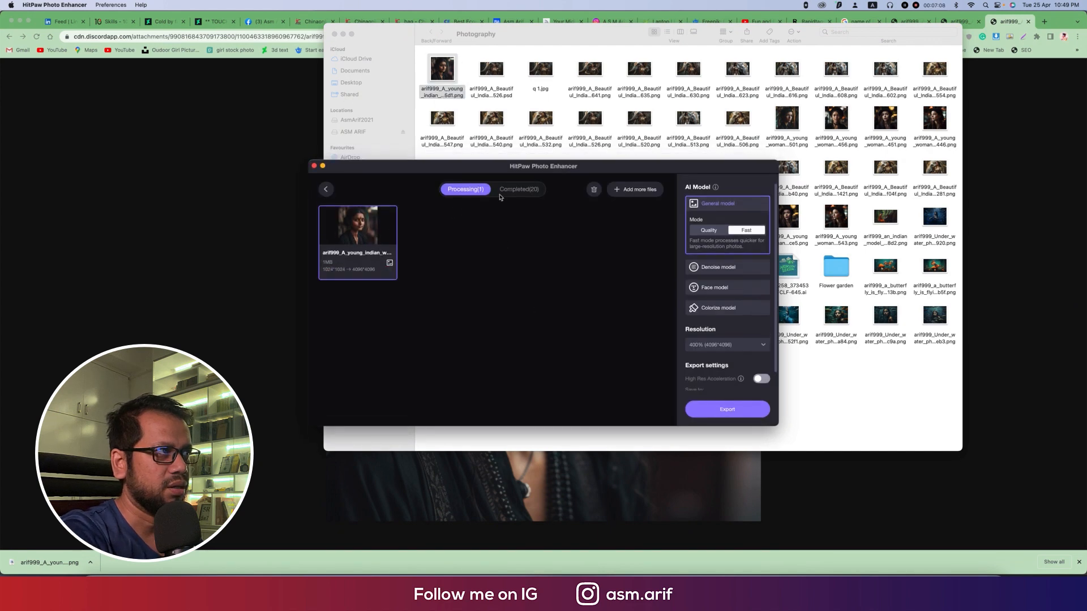
left_click(724, 416)
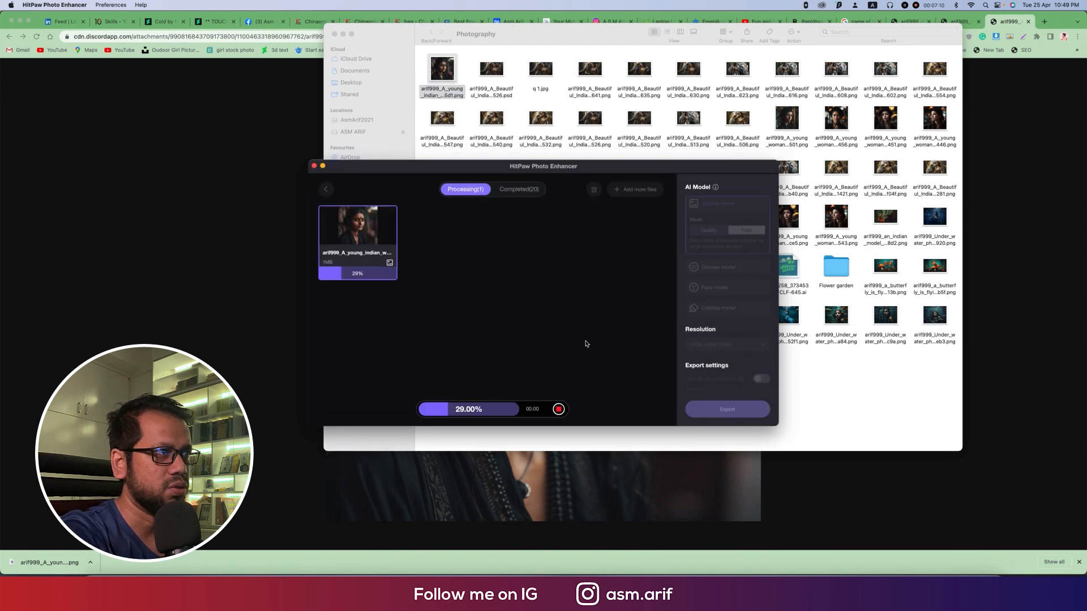
left_click(523, 194)
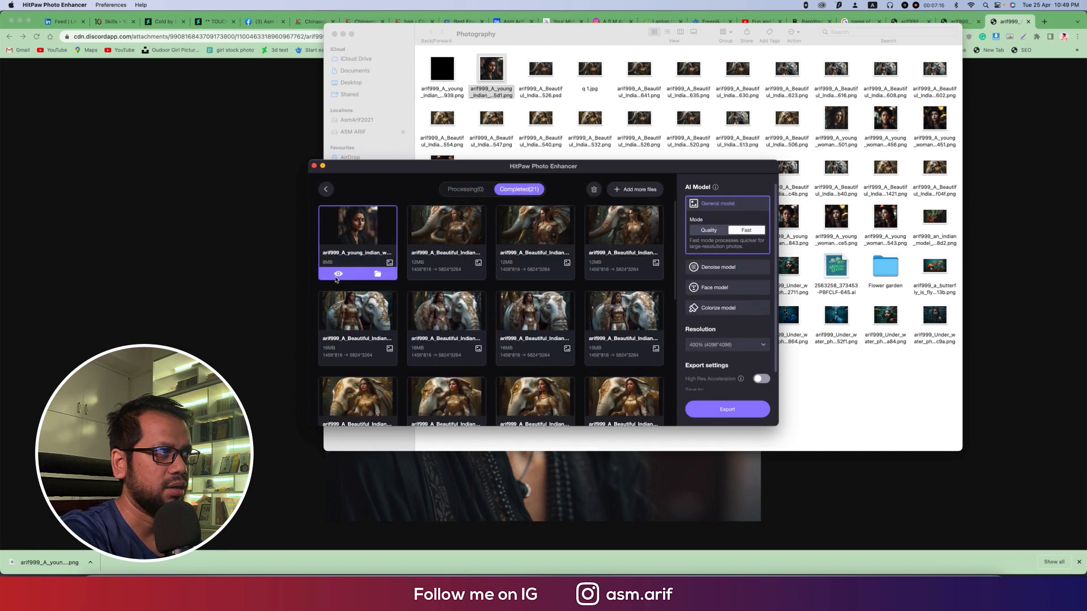
Step: Reveal the enhanced Indian woman portrait in Finder and open it in Adobe Photoshop 2023
left_click(378, 275)
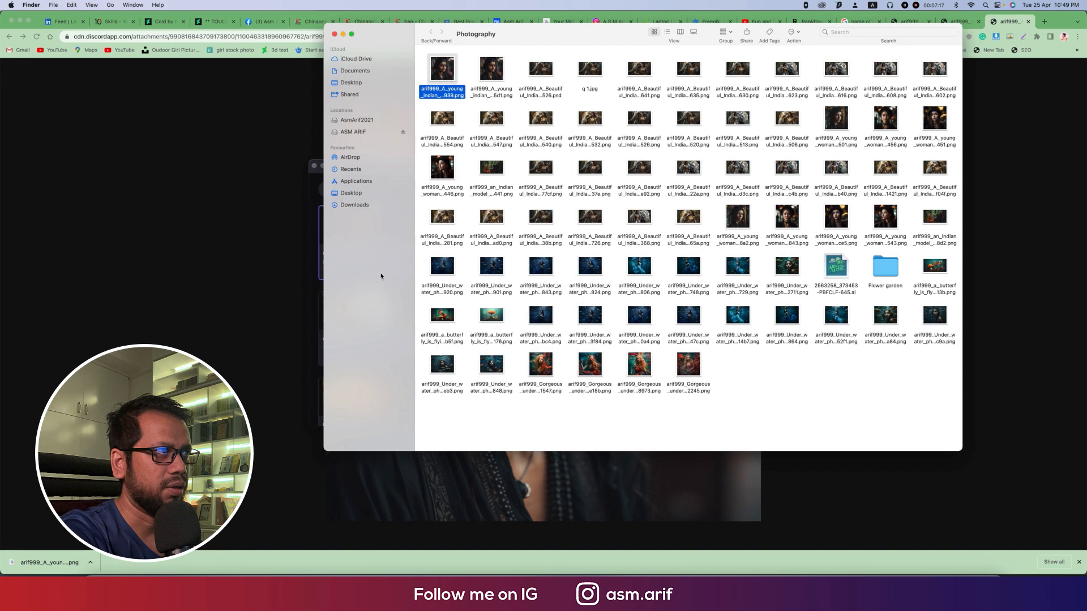
right_click(450, 67)
mouse_move(713, 85)
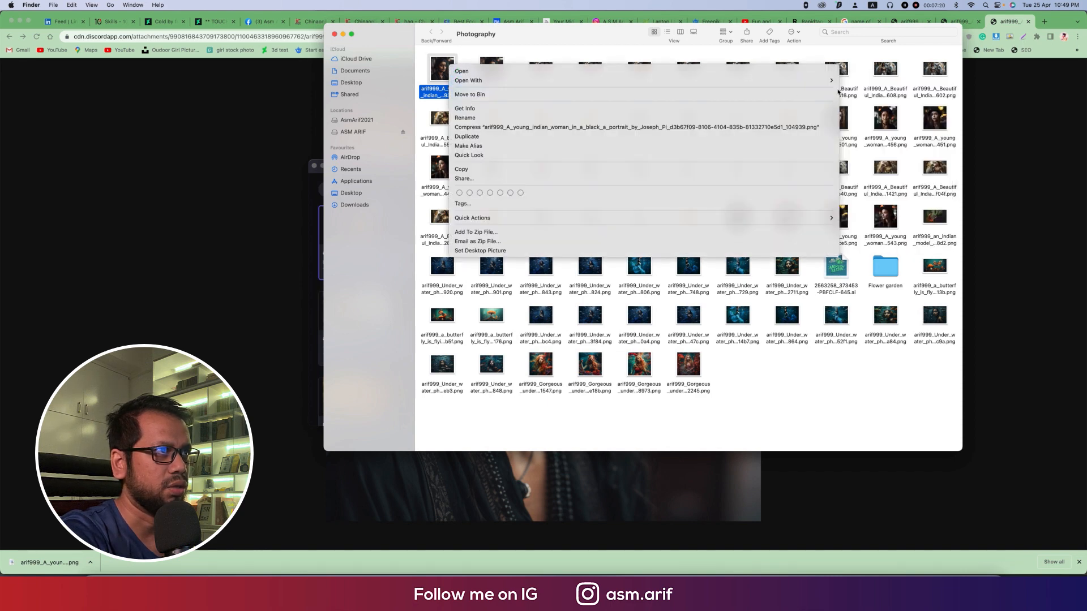
left_click(862, 123)
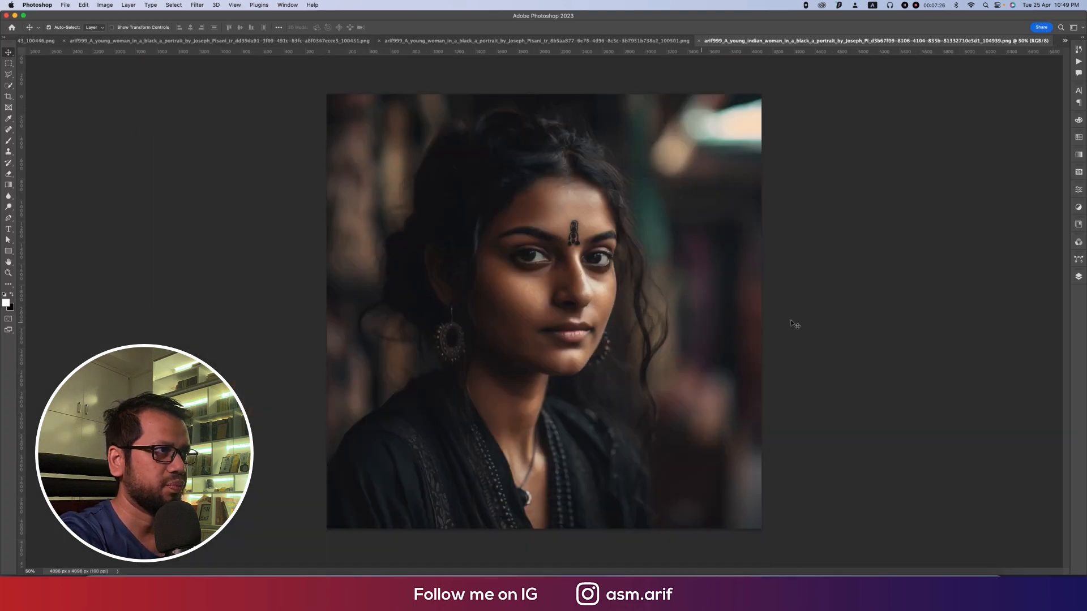
Step: Duplicate the portrait's background layer and open the Camera Raw Filter on the copy
left_click(1078, 276)
key("super+j")
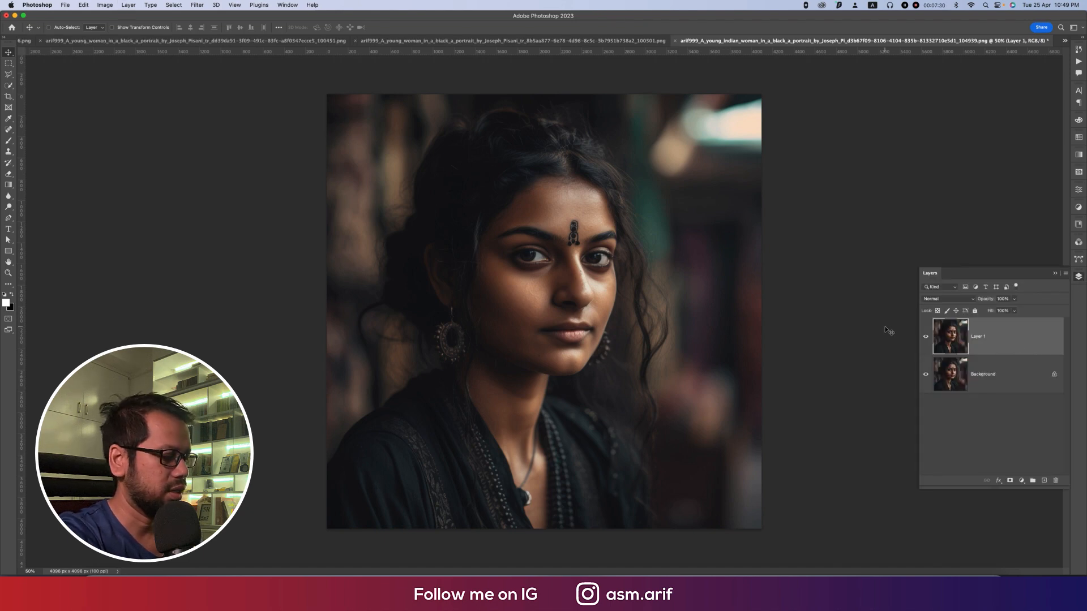
left_click(197, 5)
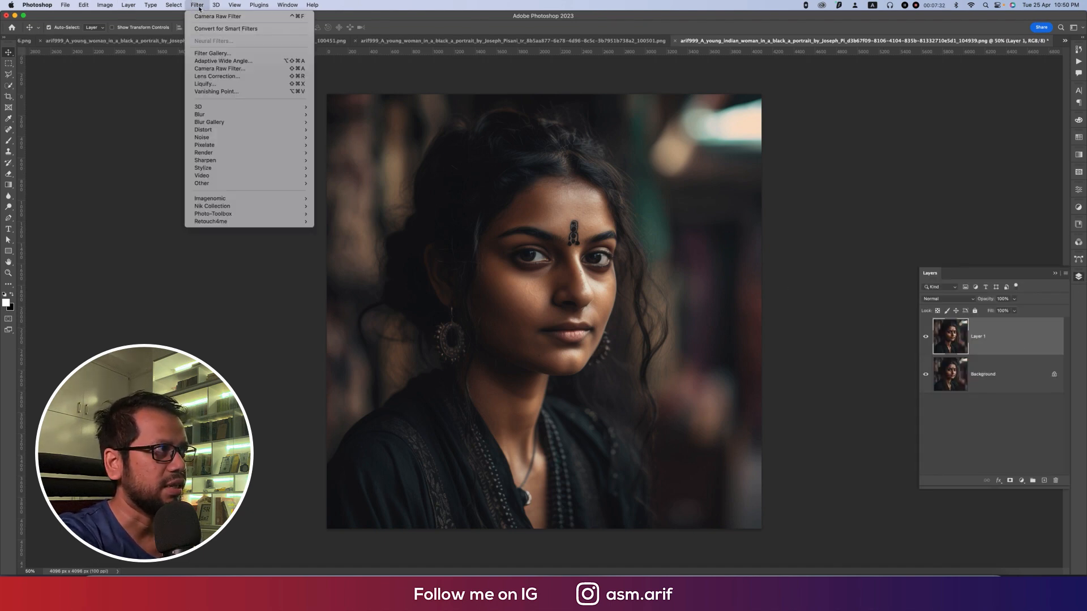
left_click(211, 69)
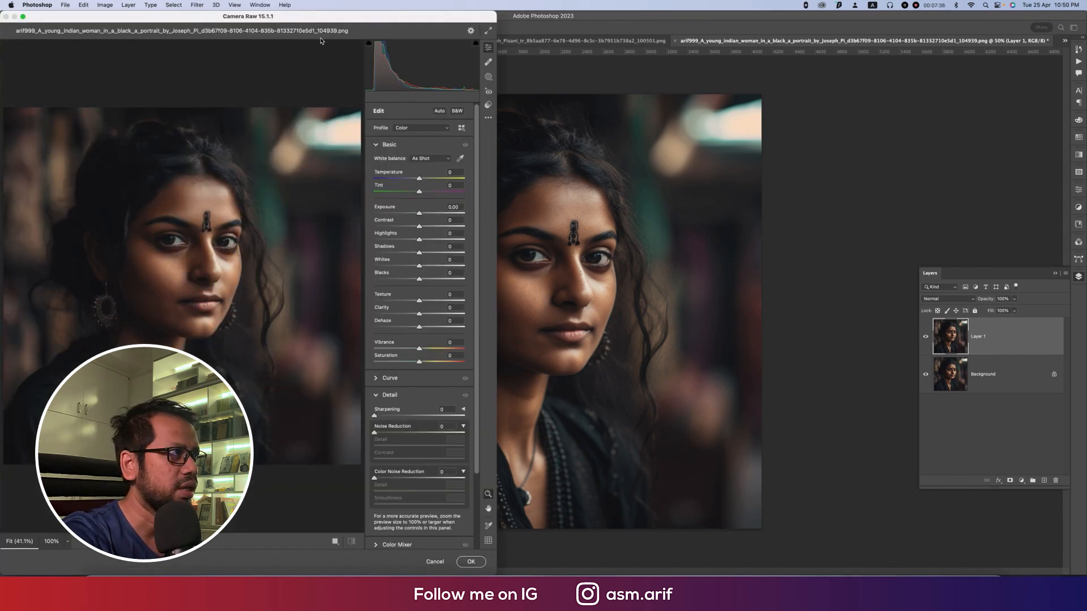
left_click_drag(315, 16, 566, 27)
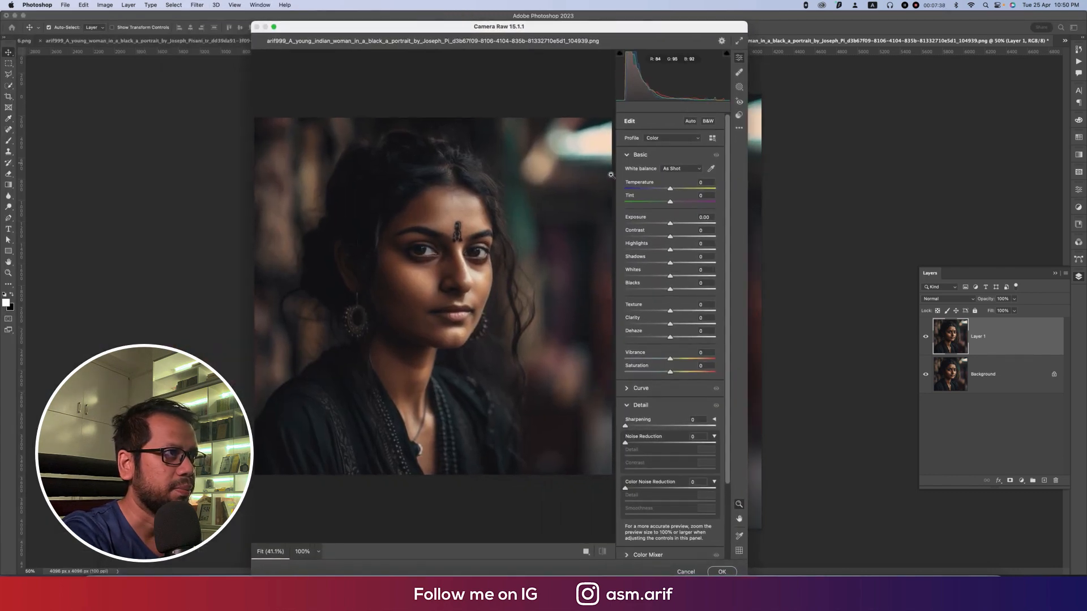
Step: Set the portrait's Exposure to +0.30, Vibrance to -13, Sharpening to 12 and Texture to +12
left_click_drag(670, 224, 674, 225)
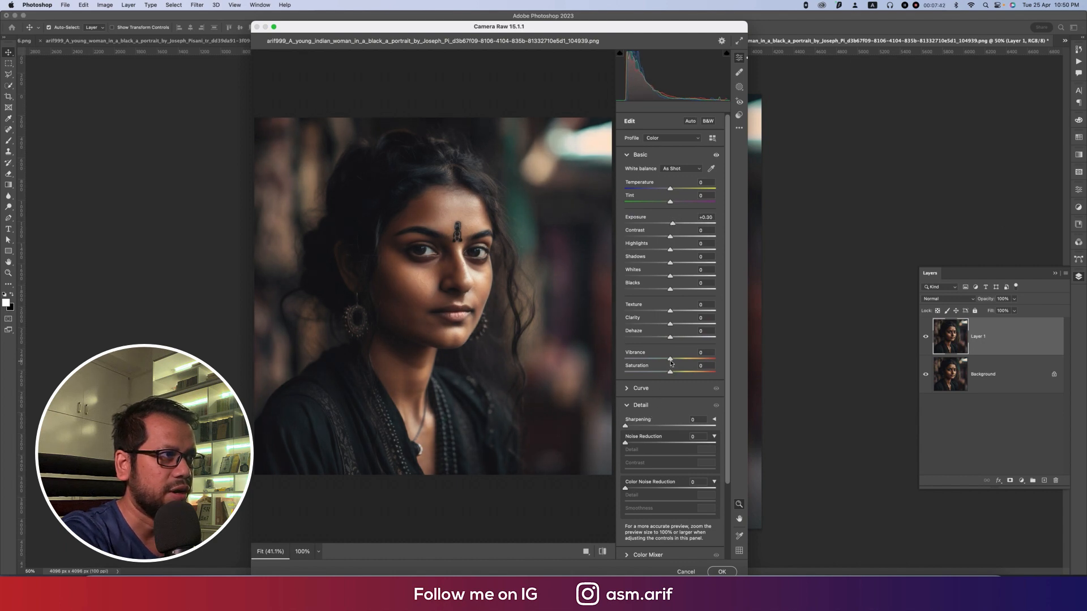
left_click_drag(671, 359, 665, 362)
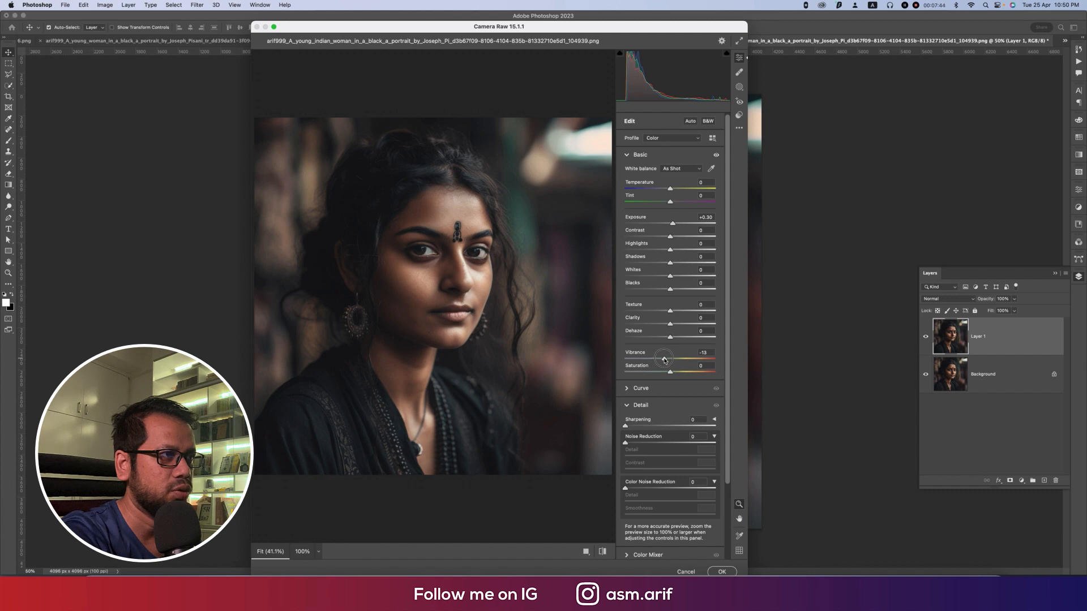
left_click(633, 427)
left_click(489, 265)
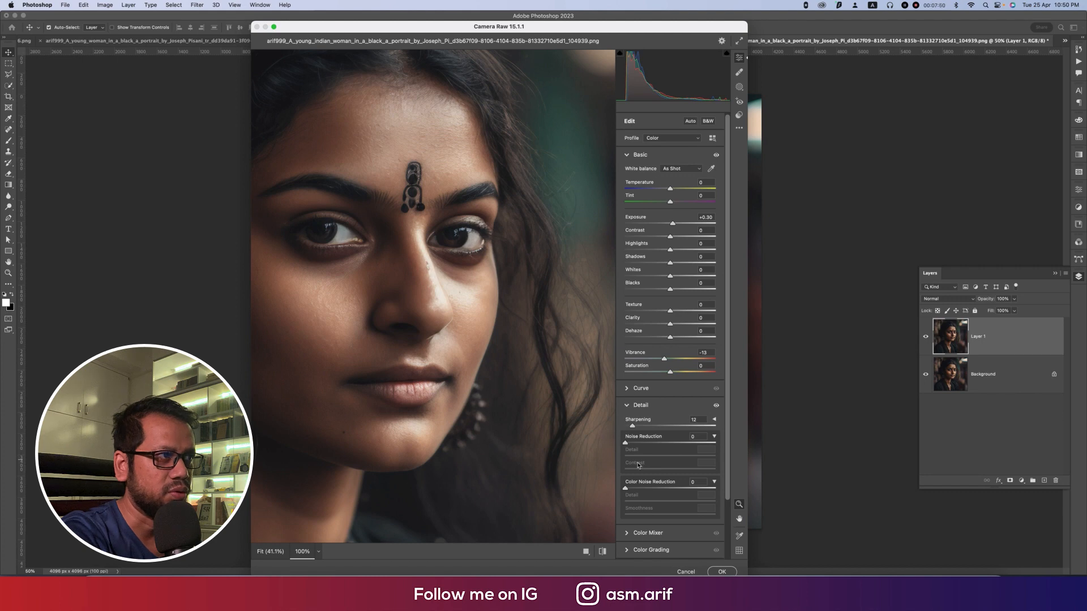
left_click_drag(671, 312, 677, 313)
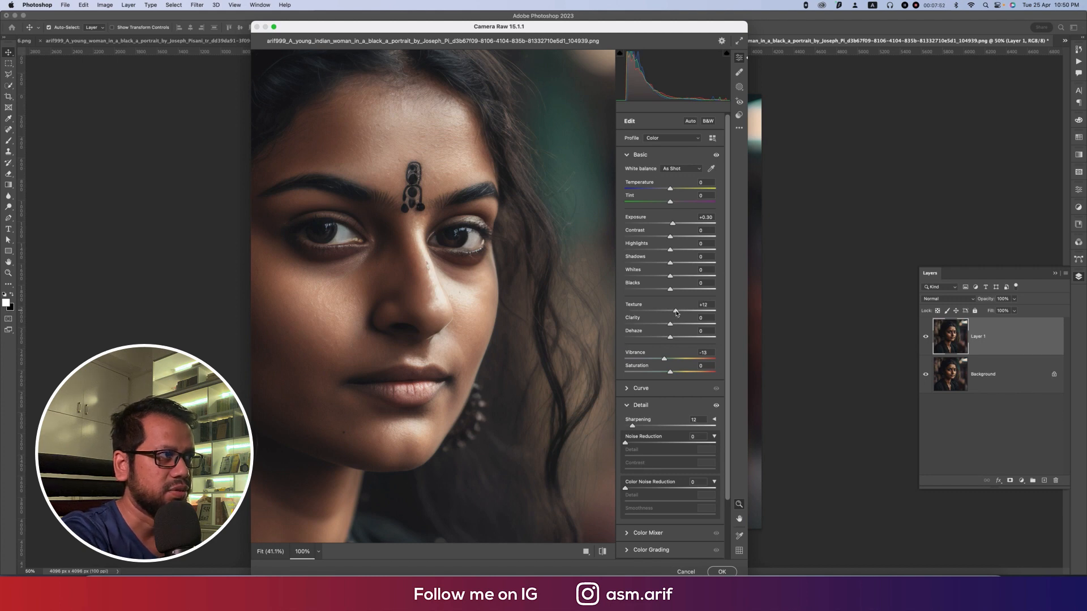
Step: Calibrate the portrait's colours with Red Primary Hue +7, Green Primary Hue -25 and Blue Primary Hue -19
scroll(677, 313, "down", 3)
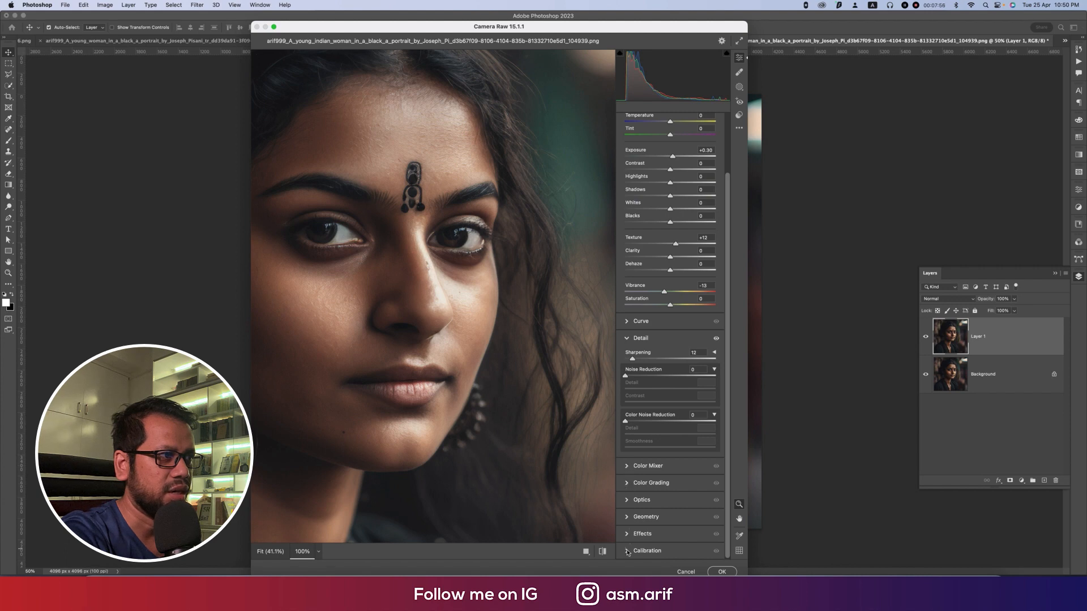
left_click(628, 551)
left_click(490, 417)
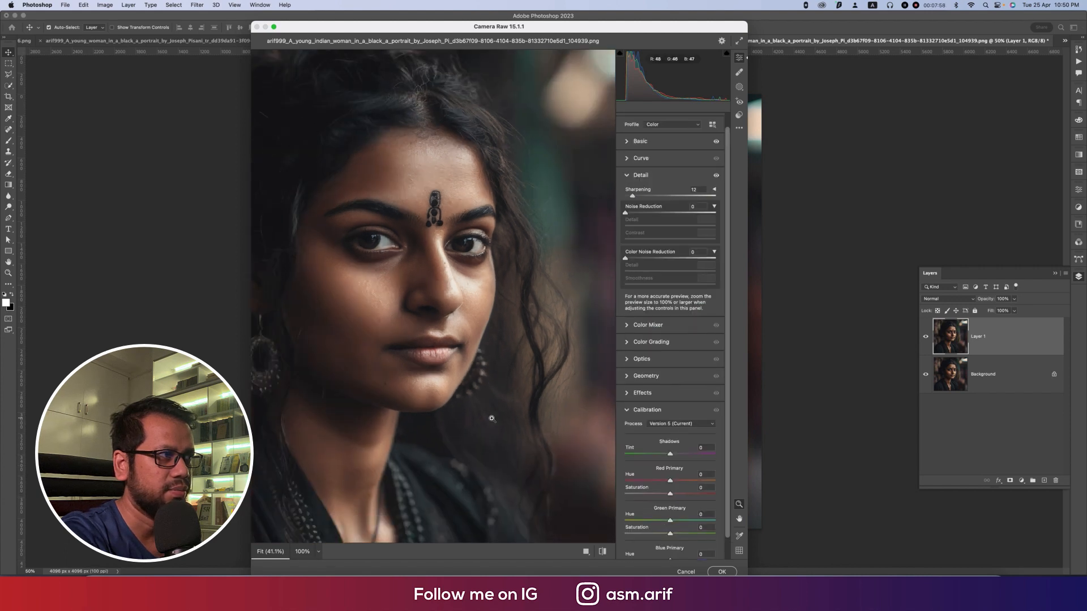
mouse_move(670, 482)
left_mouse_down()
mouse_move(689, 482)
mouse_move(637, 482)
mouse_move(683, 483)
mouse_move(674, 482)
left_mouse_up()
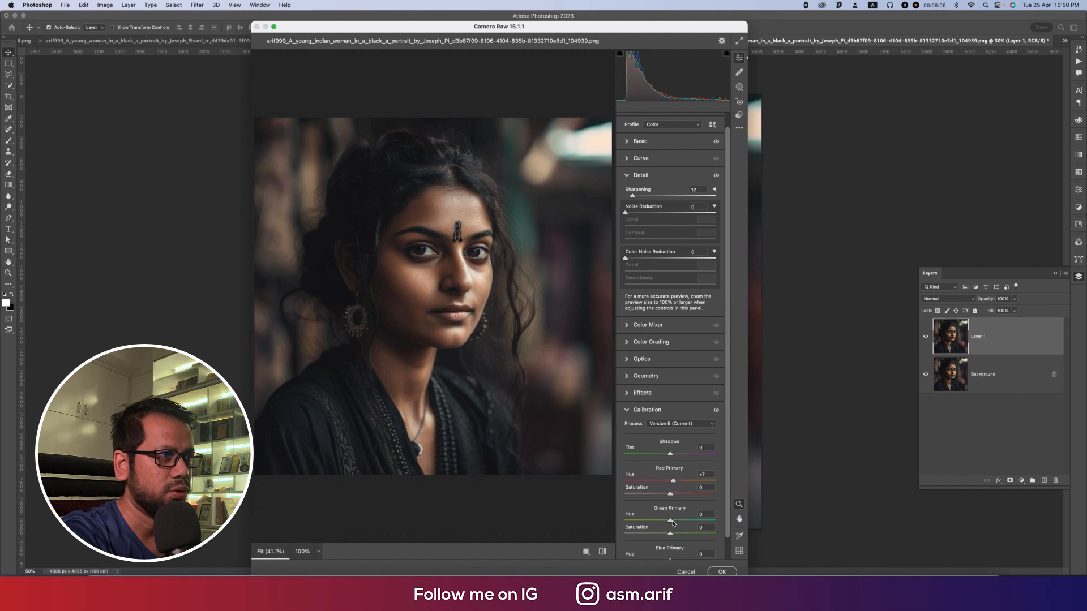
mouse_move(671, 520)
left_mouse_down()
mouse_move(644, 520)
mouse_move(660, 520)
mouse_move(662, 540)
left_mouse_up()
scroll(688, 520, "down", 1)
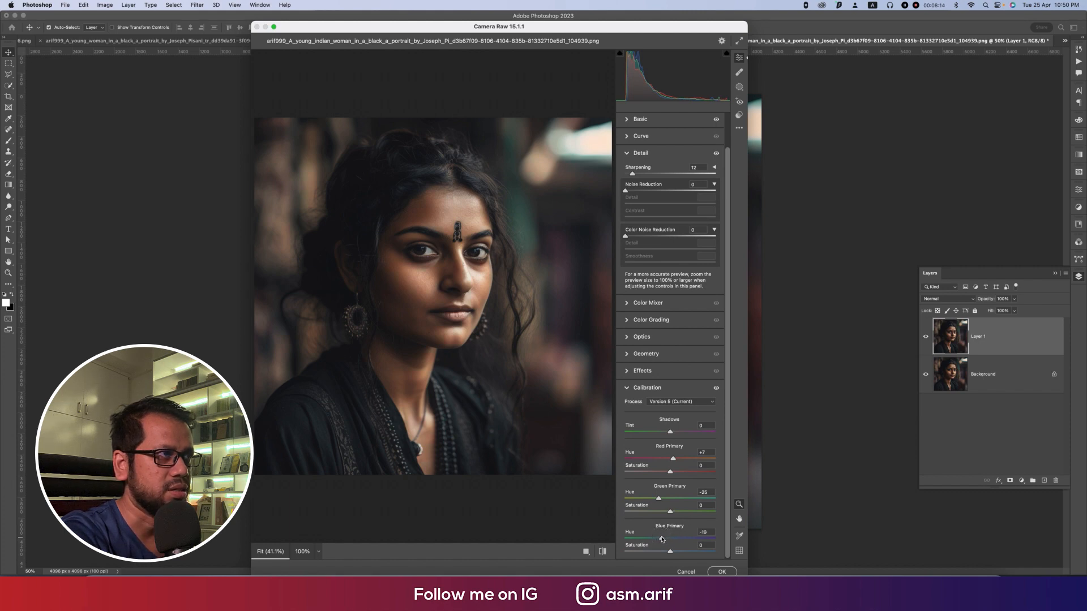
Step: Refine the basic tones: Temperature +3, Tint +1, Exposure +0.40, slightly more Contrast, Highlights -16, Shadows +38, Whites +15 and Blacks +3
left_click(632, 120, "alt")
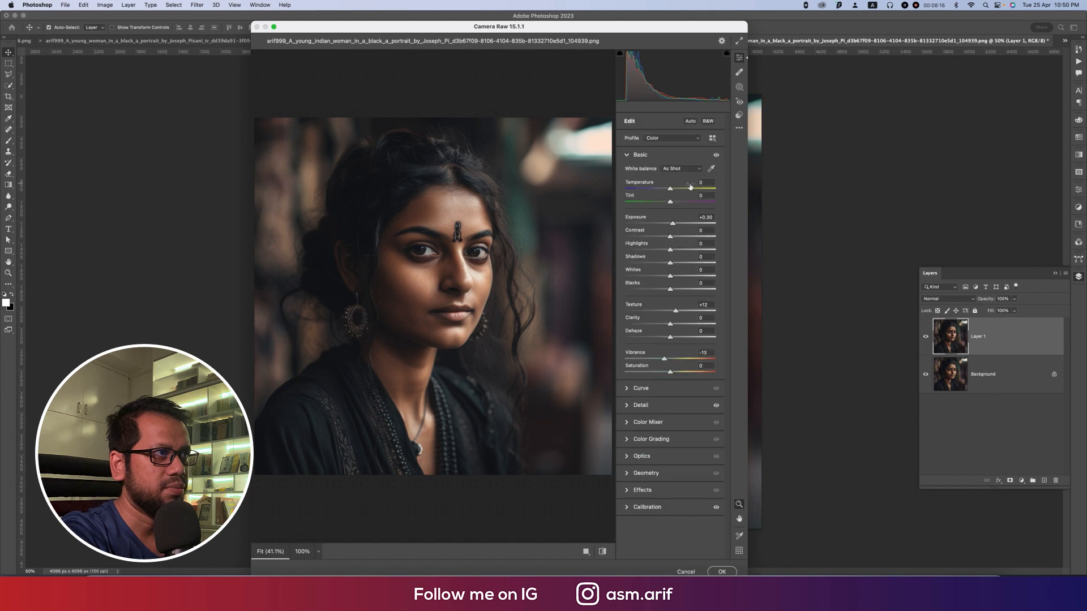
left_click_drag(671, 190, 673, 291)
Step: Anchor the point curve near input 50, lift its black point to input 2, output 14, and set Color Noise Reduction to 32
left_click(630, 389)
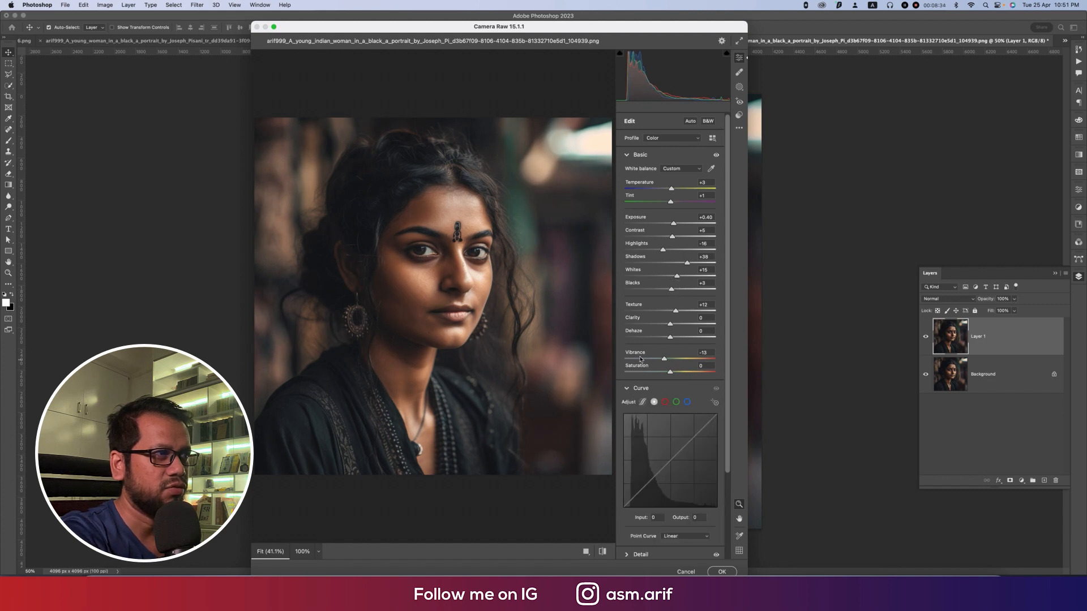
scroll(641, 475, "down", 3)
left_click(642, 384)
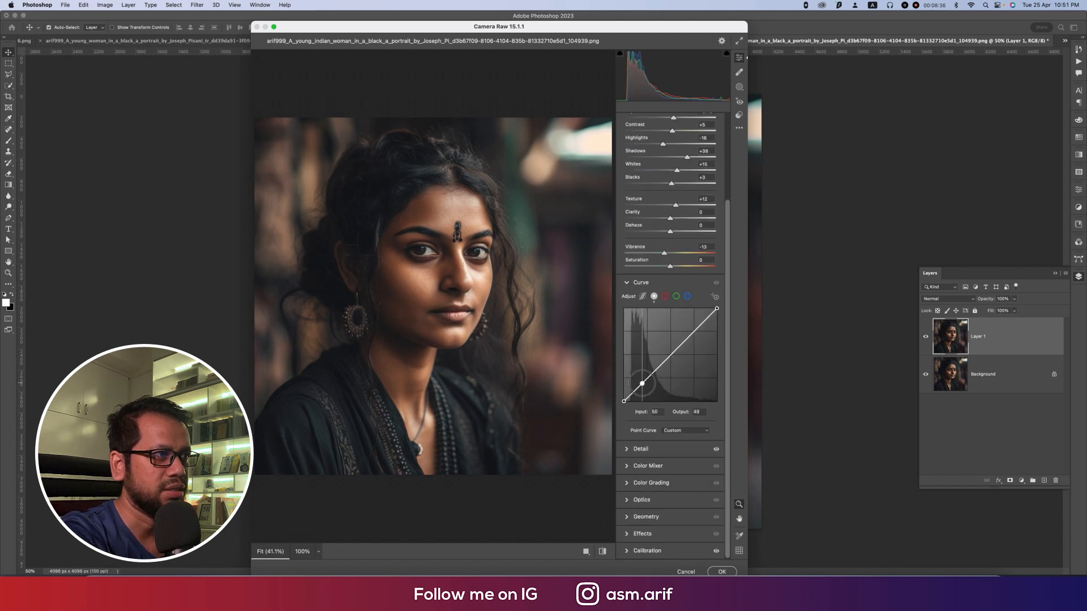
left_click_drag(624, 402, 626, 396)
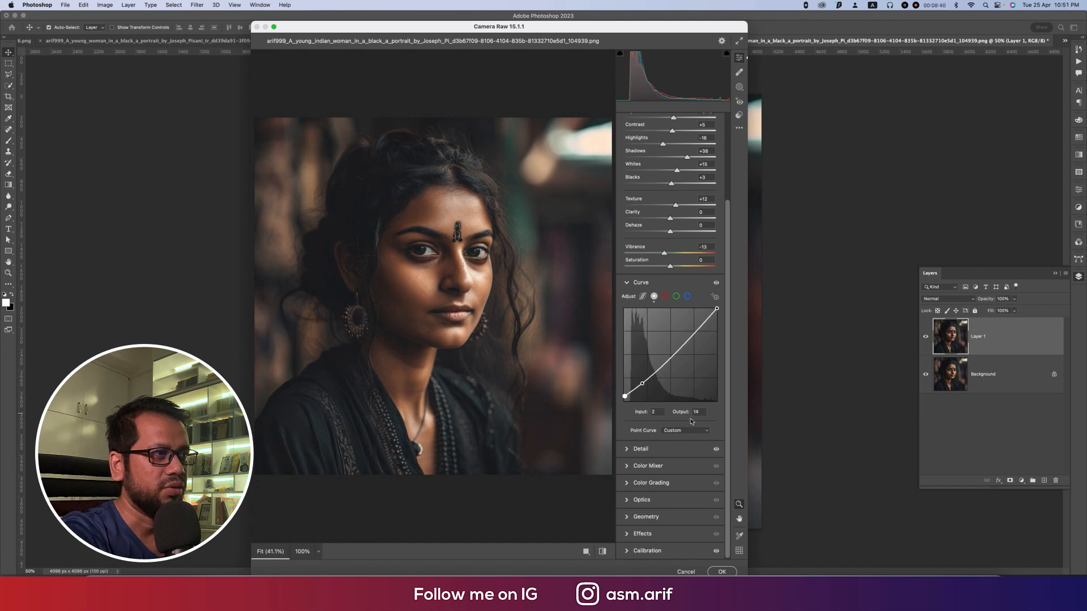
left_click(627, 451)
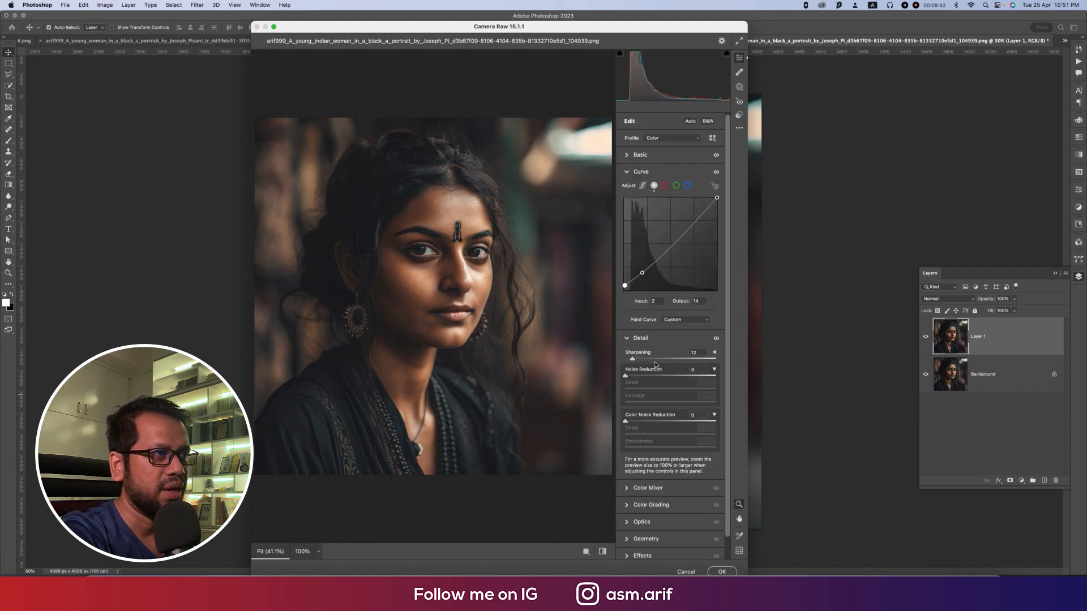
left_click(655, 421)
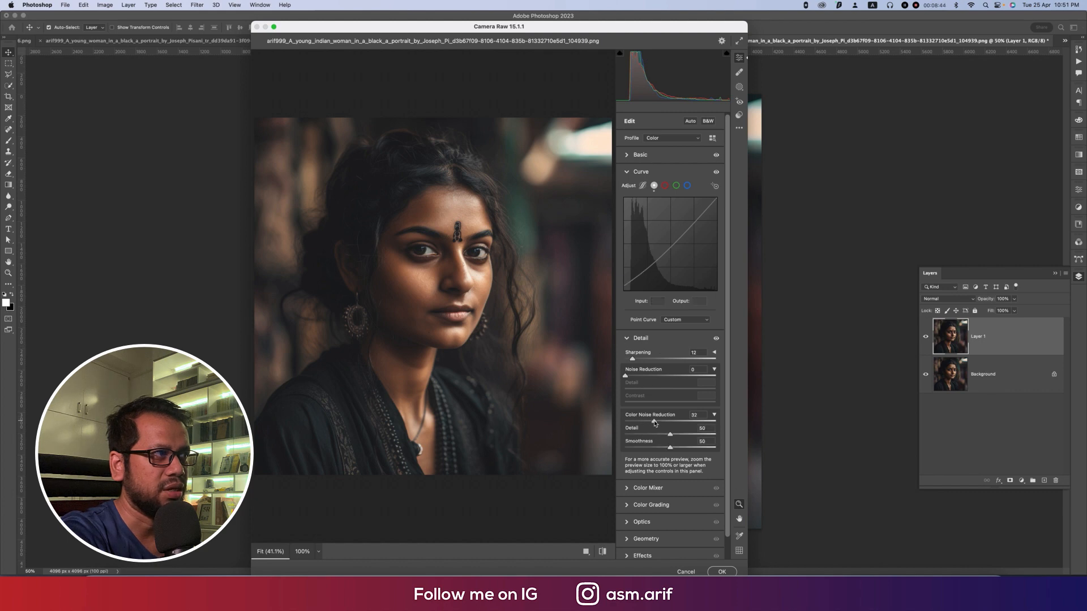
Step: Grade the portrait's shadows with Hue 80 and Saturation 12
scroll(670, 430, "down", 2)
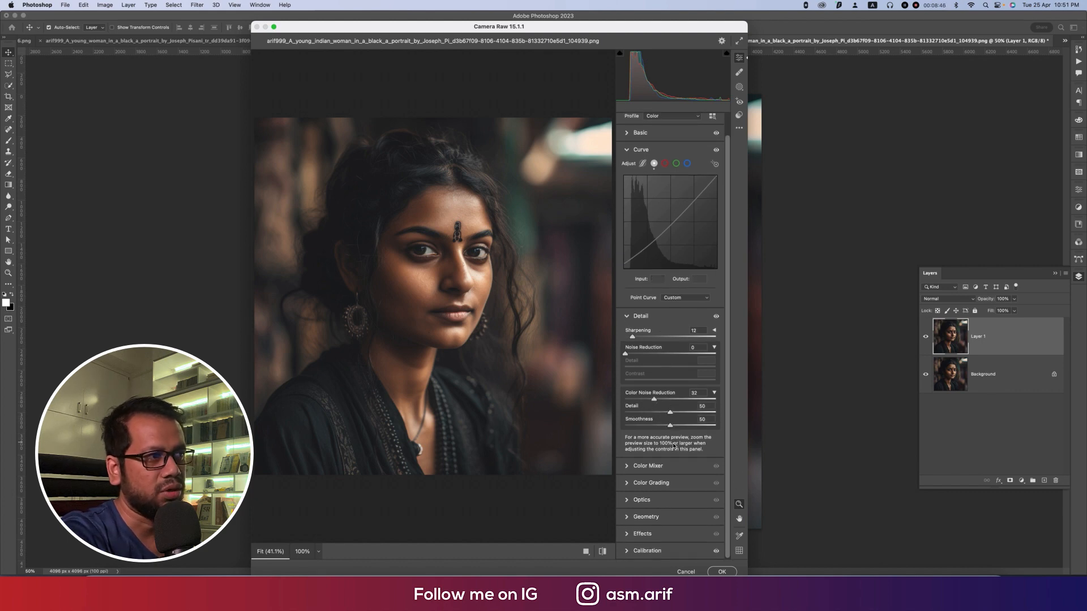
left_click(628, 486)
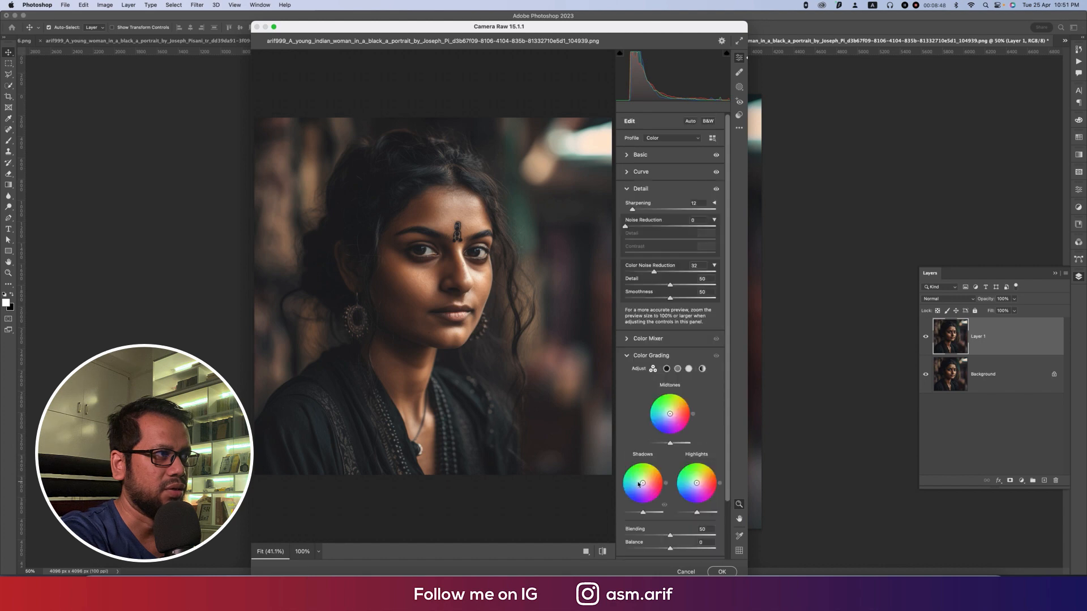
left_click(666, 369)
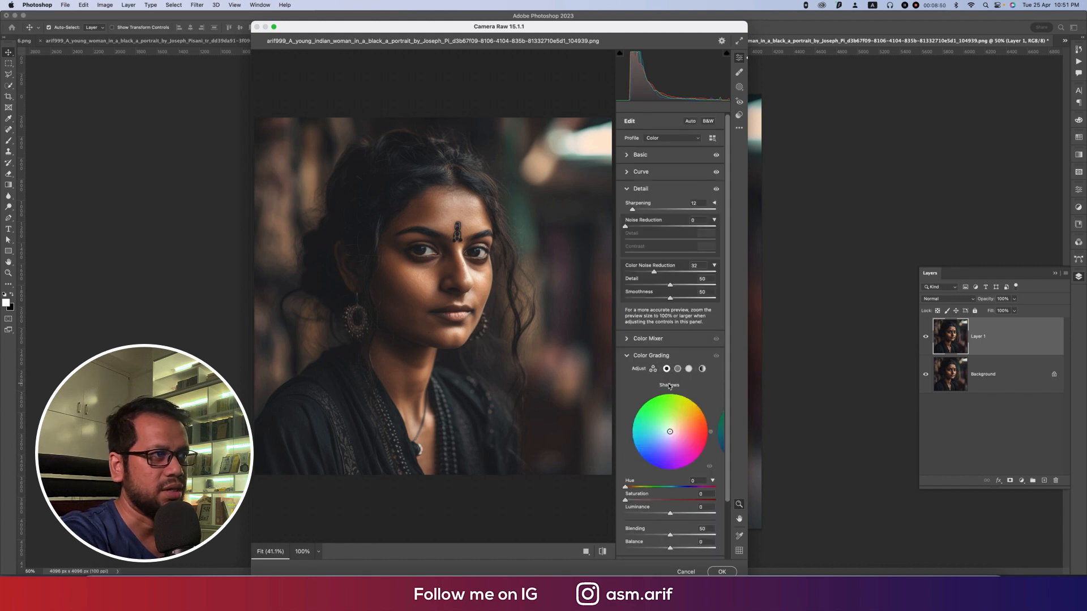
left_click(679, 370)
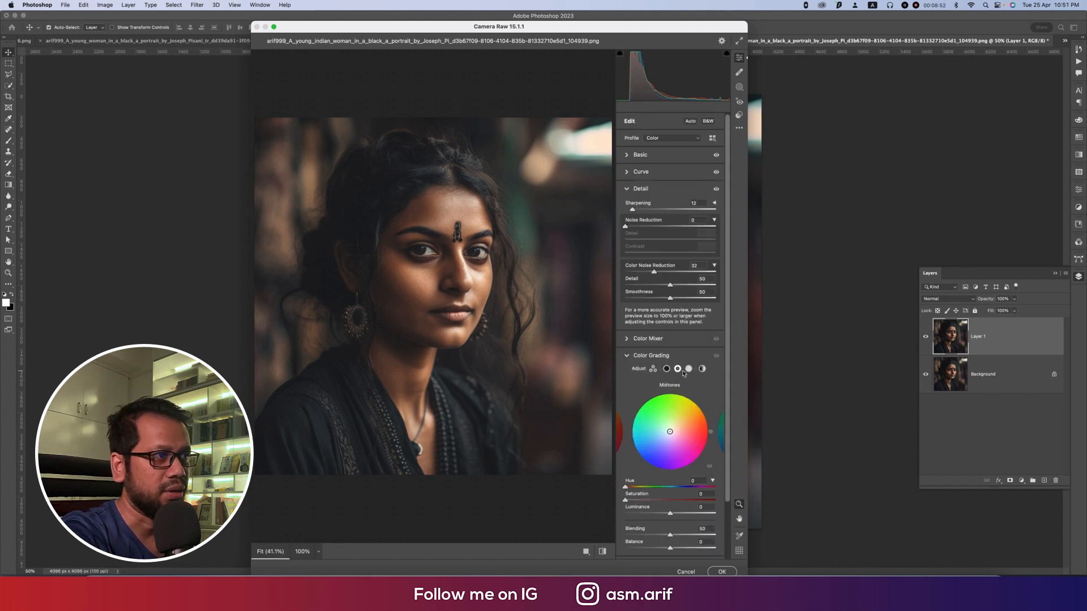
left_click(667, 370)
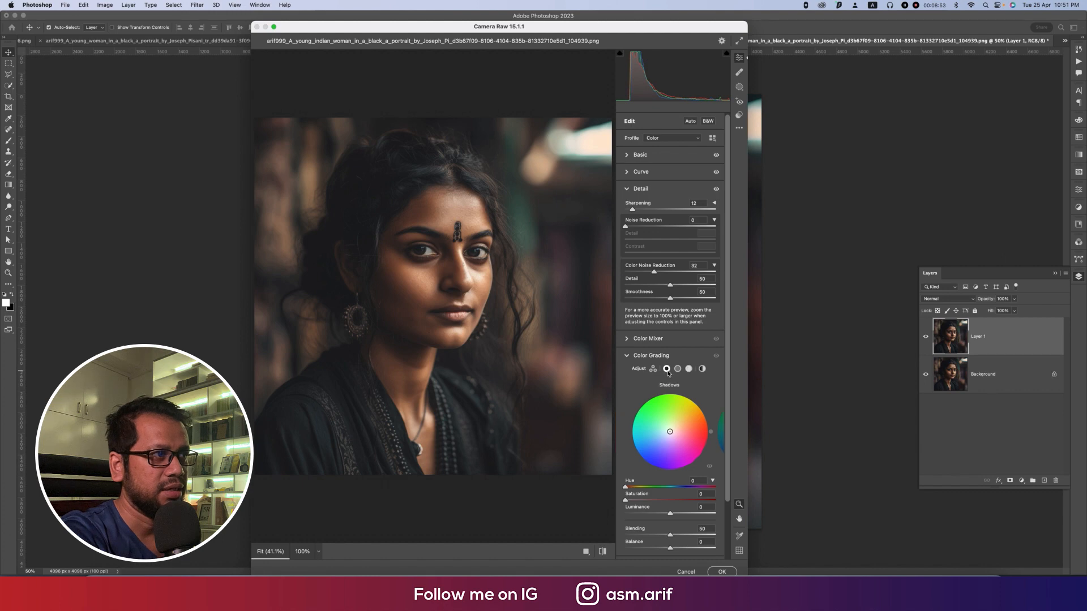
left_click(636, 500)
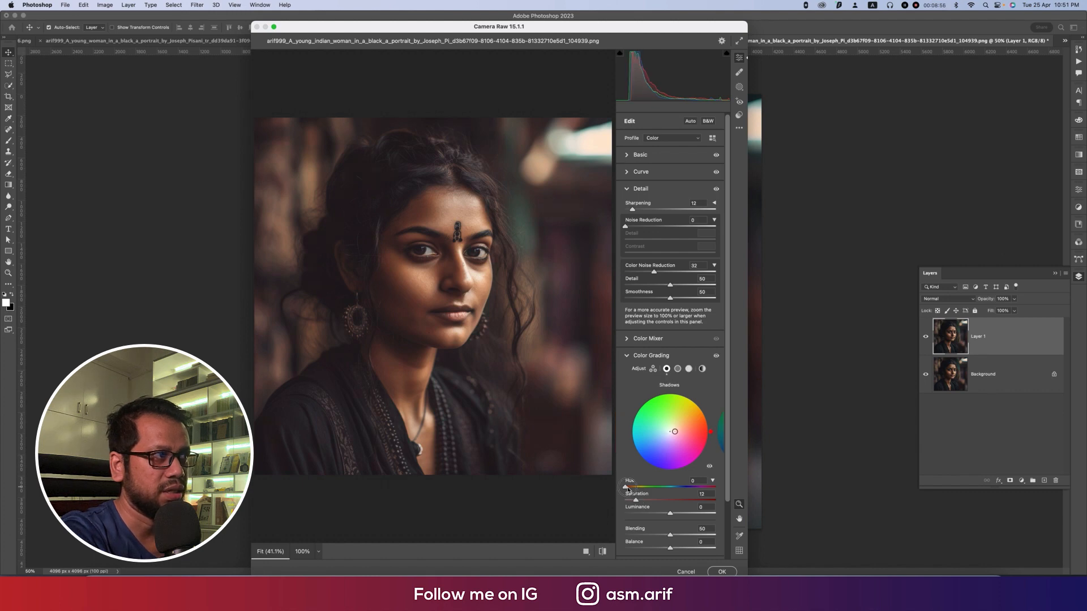
left_click_drag(627, 488, 649, 489)
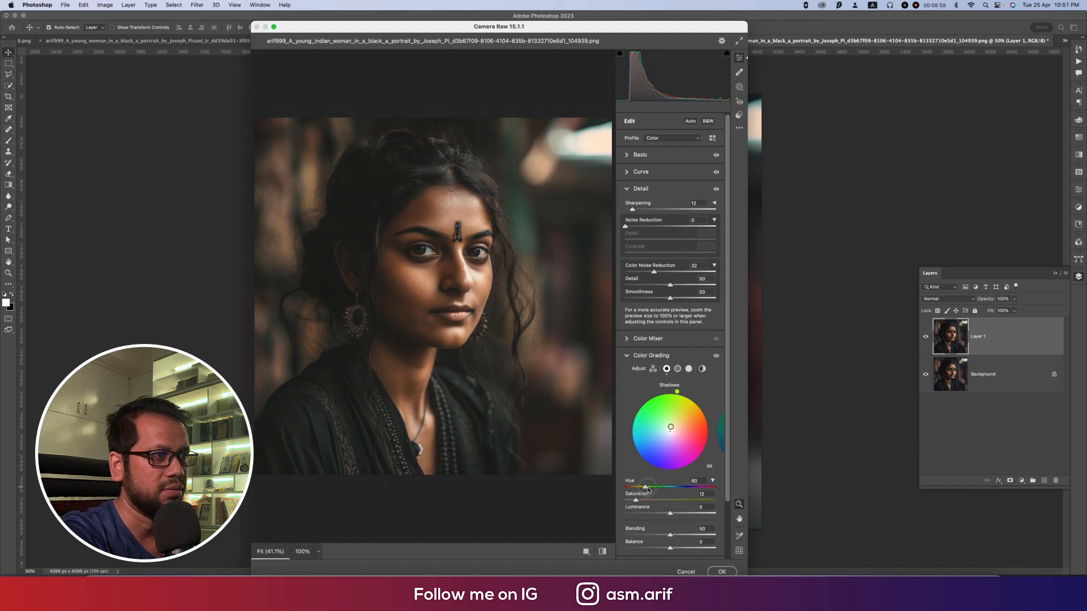
Step: Grade the portrait's midtones with Hue 209 and Saturation 15
left_click(678, 369)
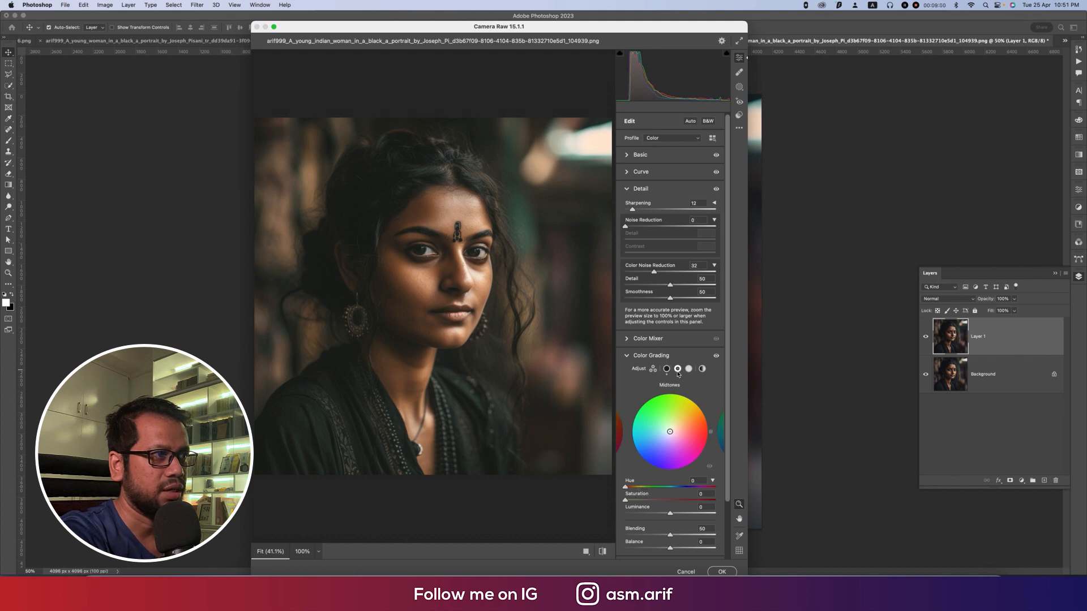
left_click(639, 500)
left_click_drag(625, 489, 657, 489)
mouse_move(660, 490)
left_mouse_down()
mouse_move(646, 490)
mouse_move(694, 490)
mouse_move(677, 489)
left_mouse_up()
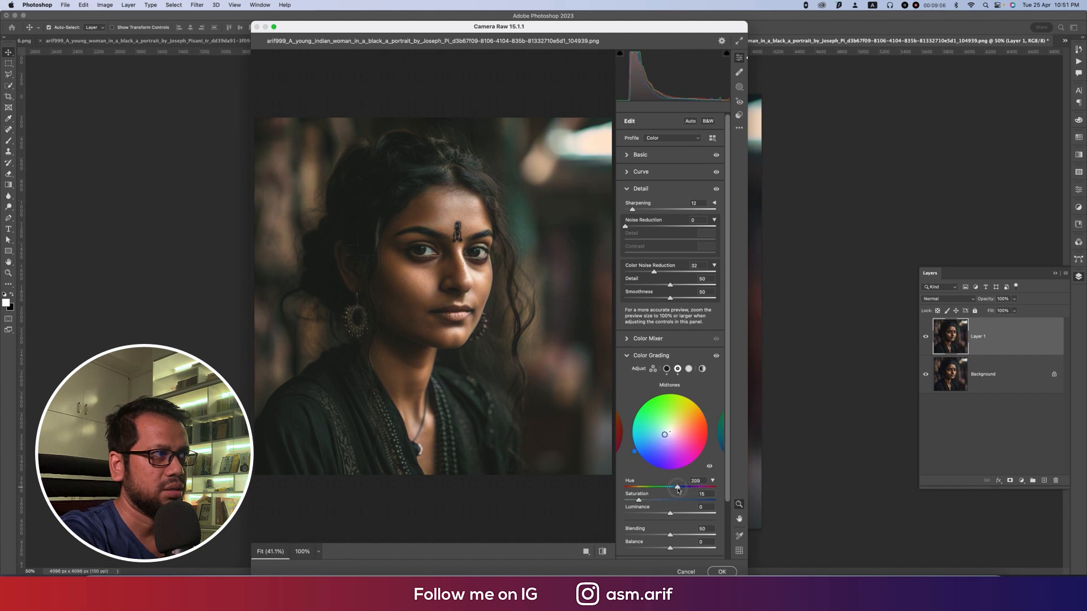
Step: Grade the portrait's highlights with Hue 301 and Saturation 12
left_click(689, 369)
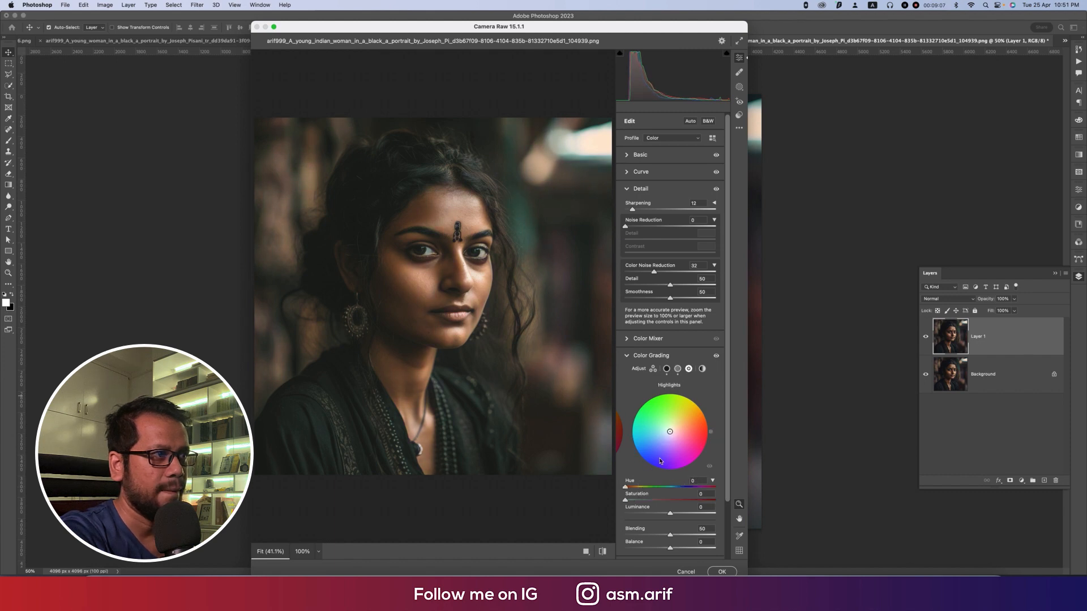
left_click(642, 488)
left_click(636, 500)
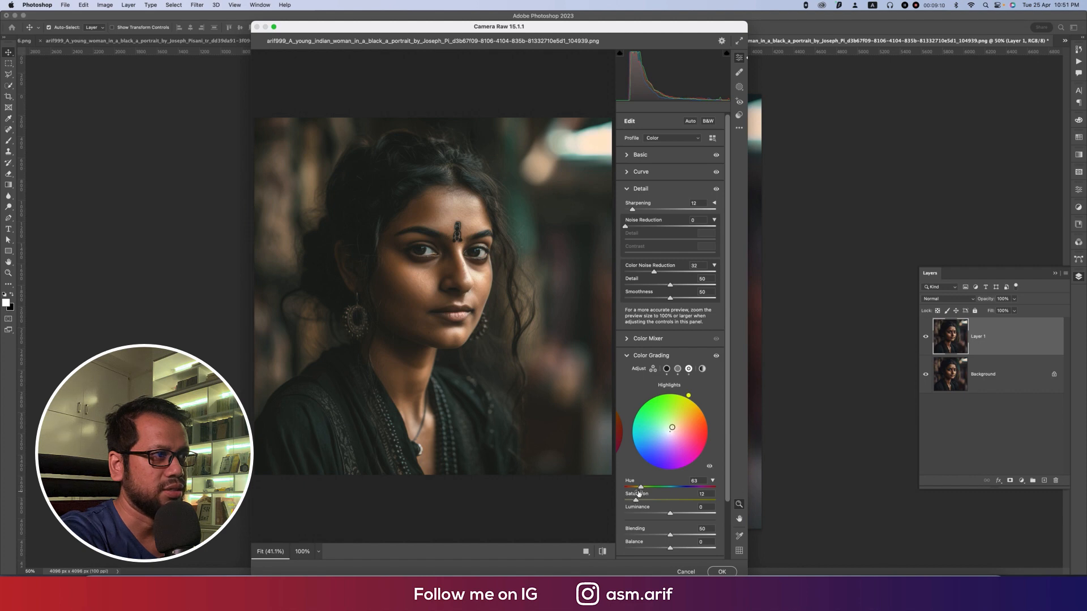
left_click_drag(642, 487, 700, 487)
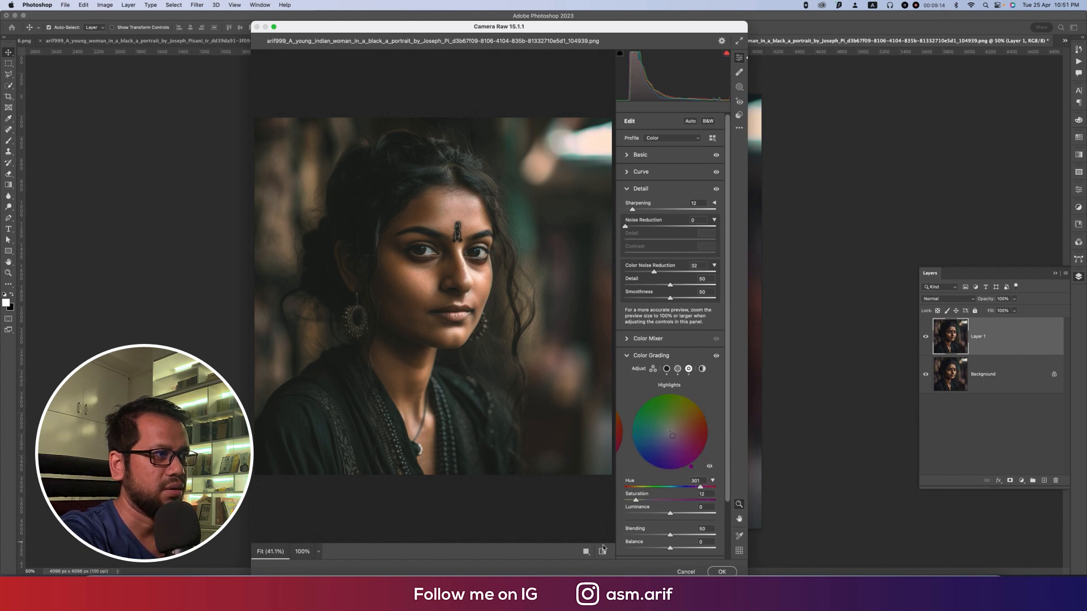
Step: Compare the portrait before and after the edits, and cool its Temperature to -8
left_click(602, 552)
left_click(603, 551)
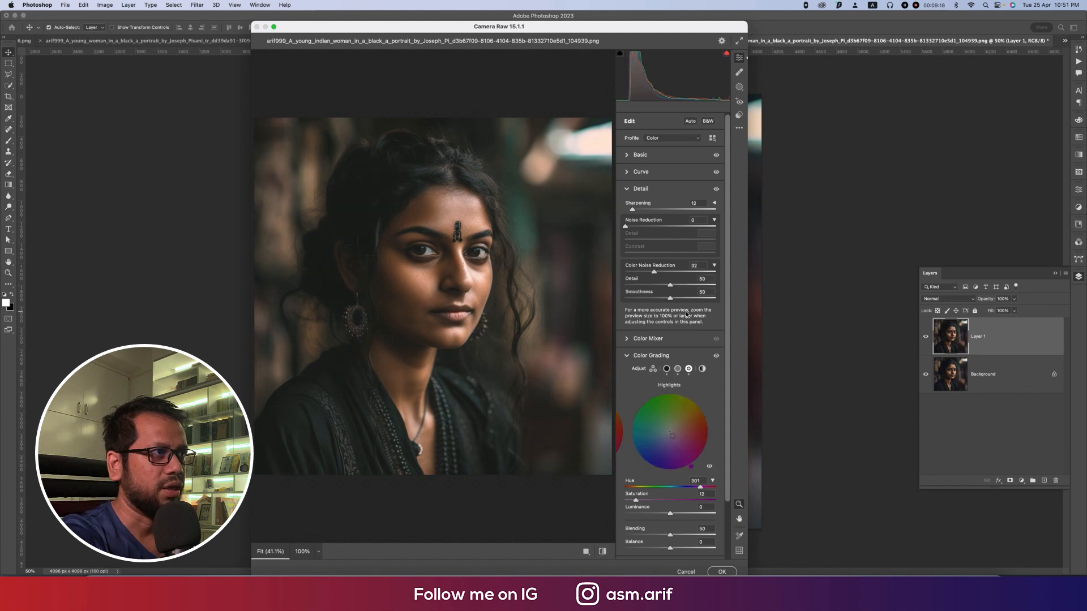
left_click(637, 157)
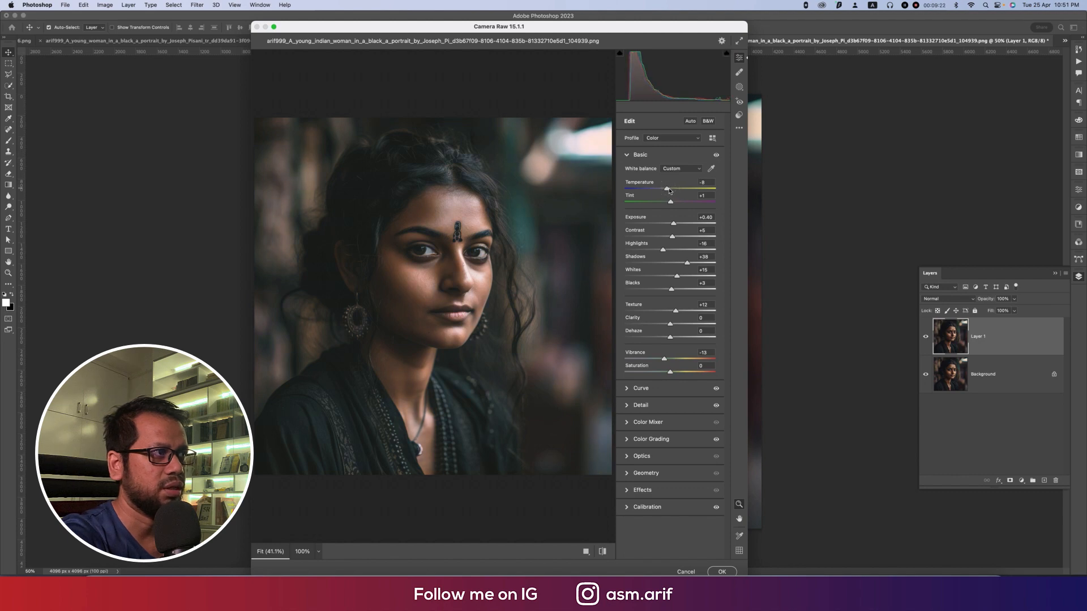
Step: Compare the portrait before and after the edits, then raise its Exposure to +0.55 and check the face up close
left_click(603, 555)
left_click(604, 556)
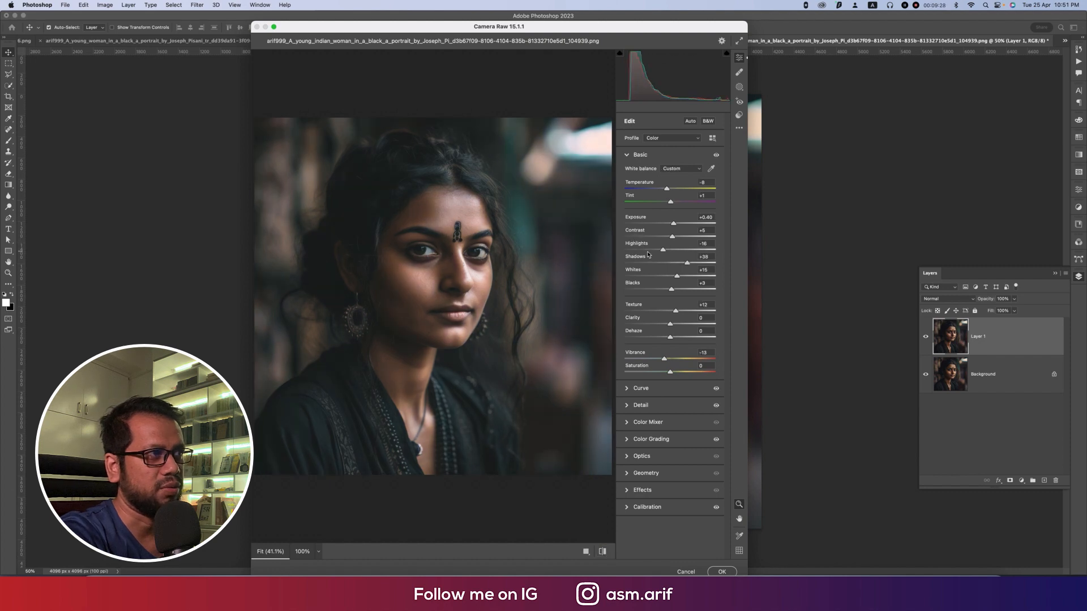
left_click_drag(673, 226, 675, 225)
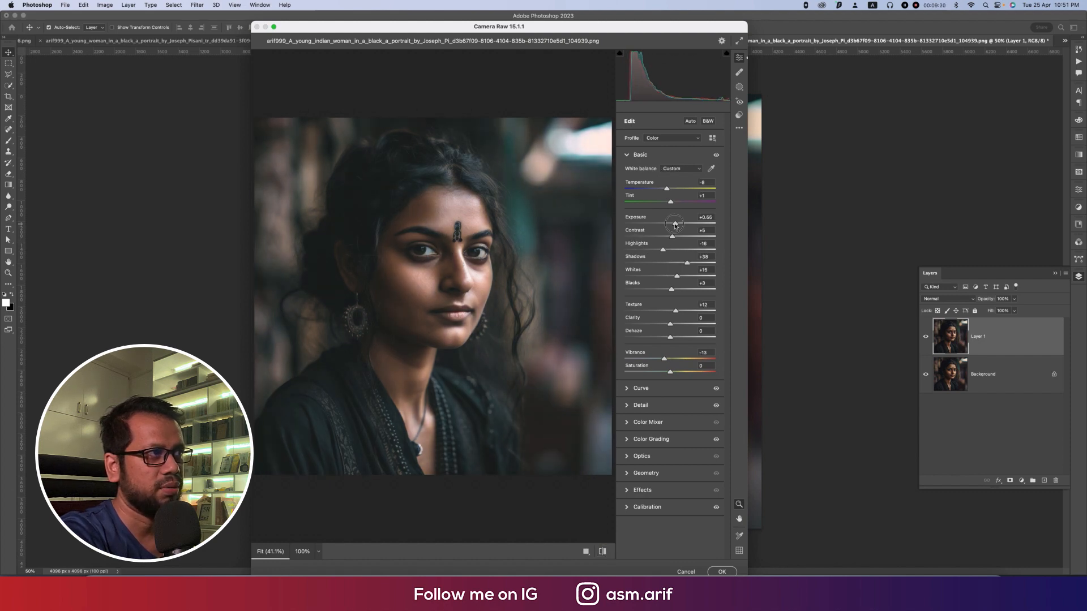
left_click(476, 273)
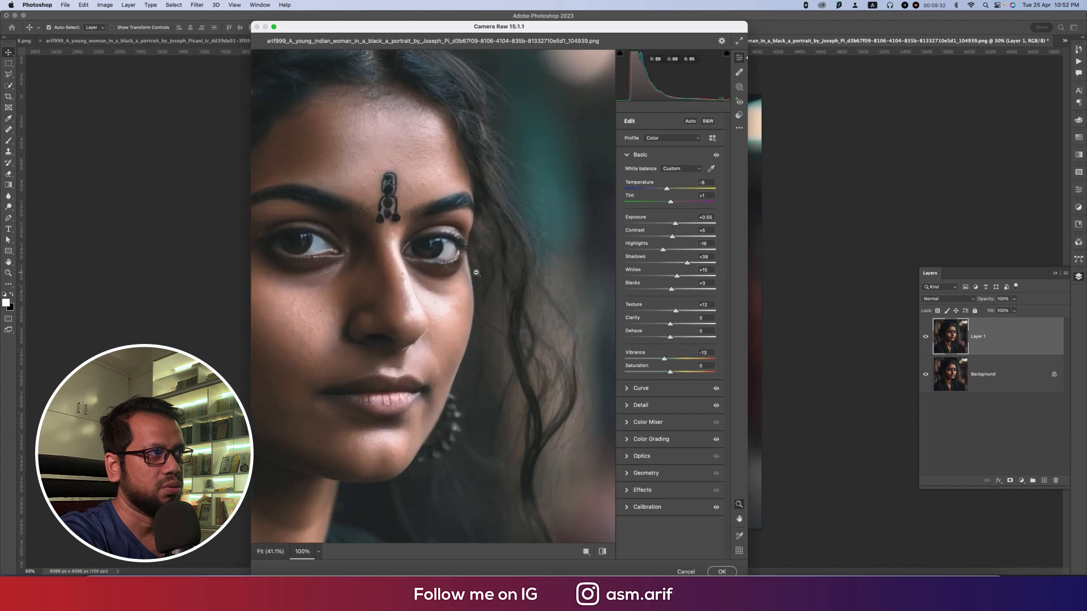
left_click_drag(389, 310, 479, 211)
key("space")
left_click_drag(477, 371, 475, 253)
key("super+0")
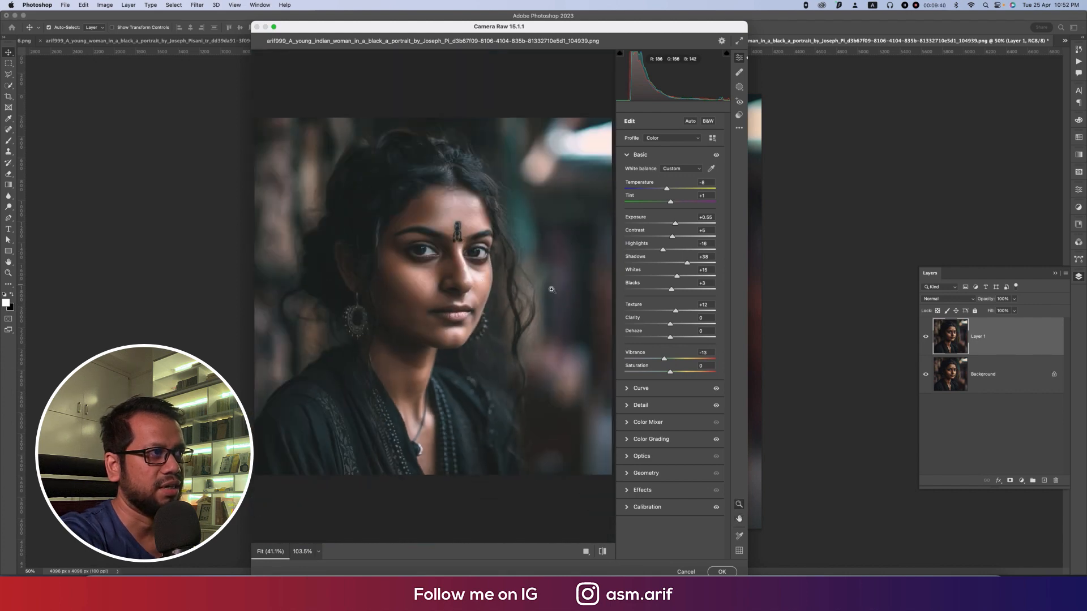
Step: Try user presets on the portrait, including 02_Highlights - Hard and 03_Lens Correction - On, and return to the manual edit settings
left_click(739, 115)
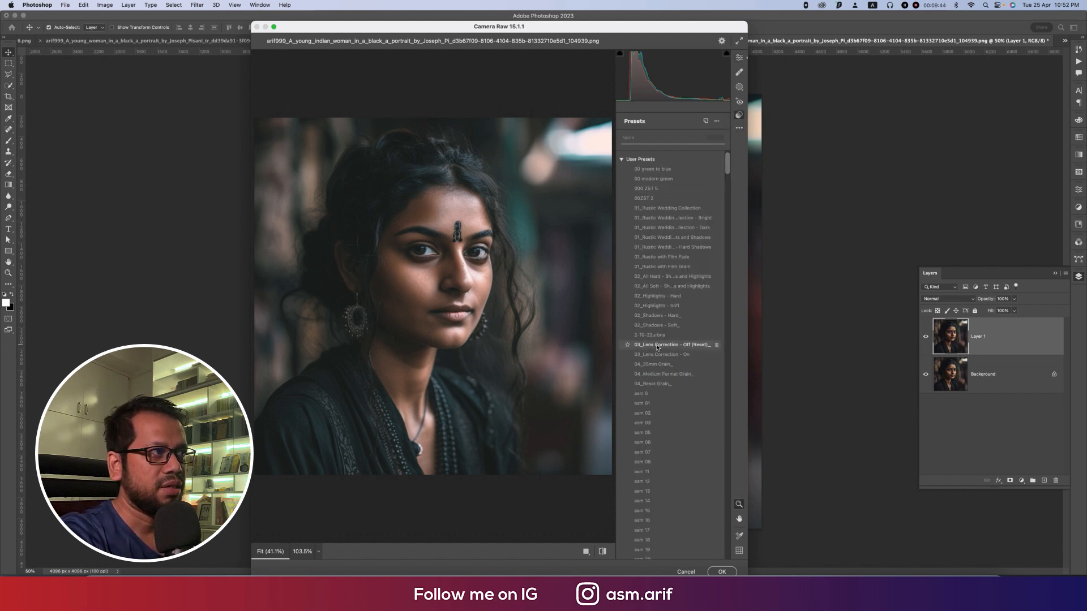
left_click(657, 326)
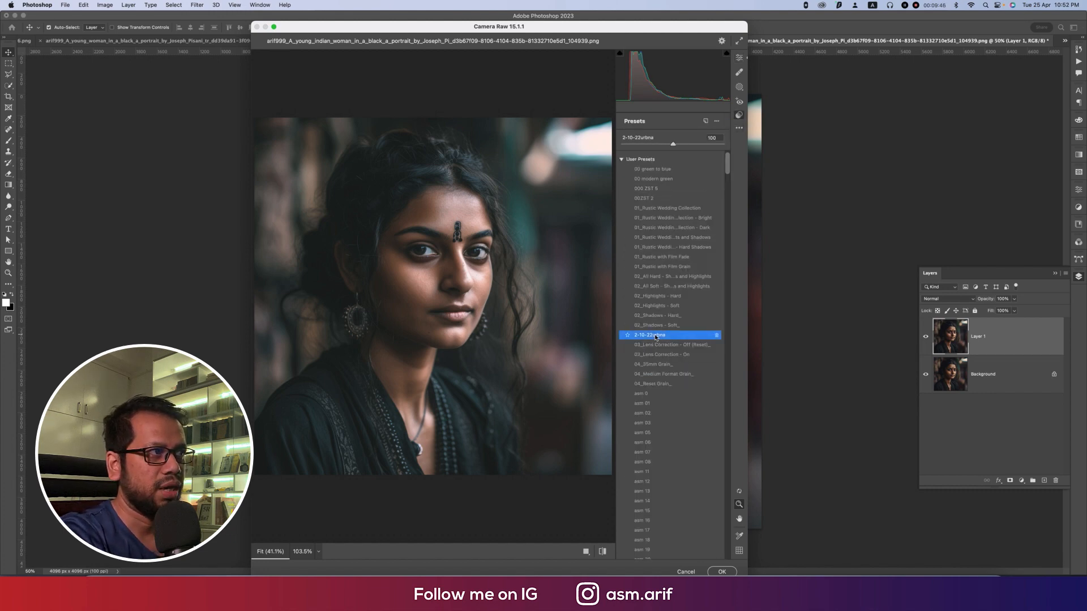
left_click(658, 296)
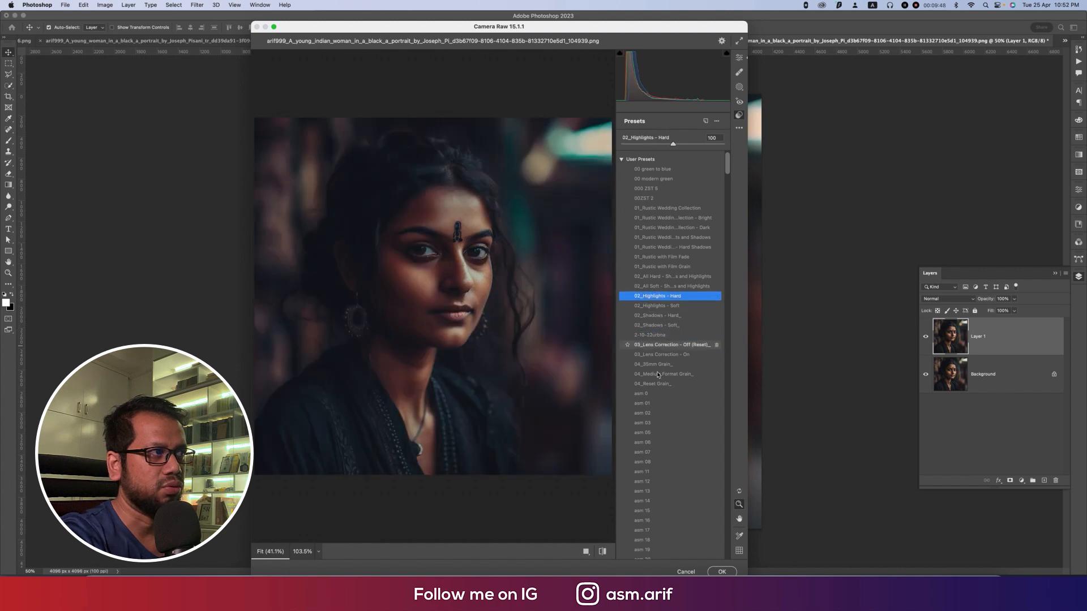
left_click(658, 374)
left_click(660, 355)
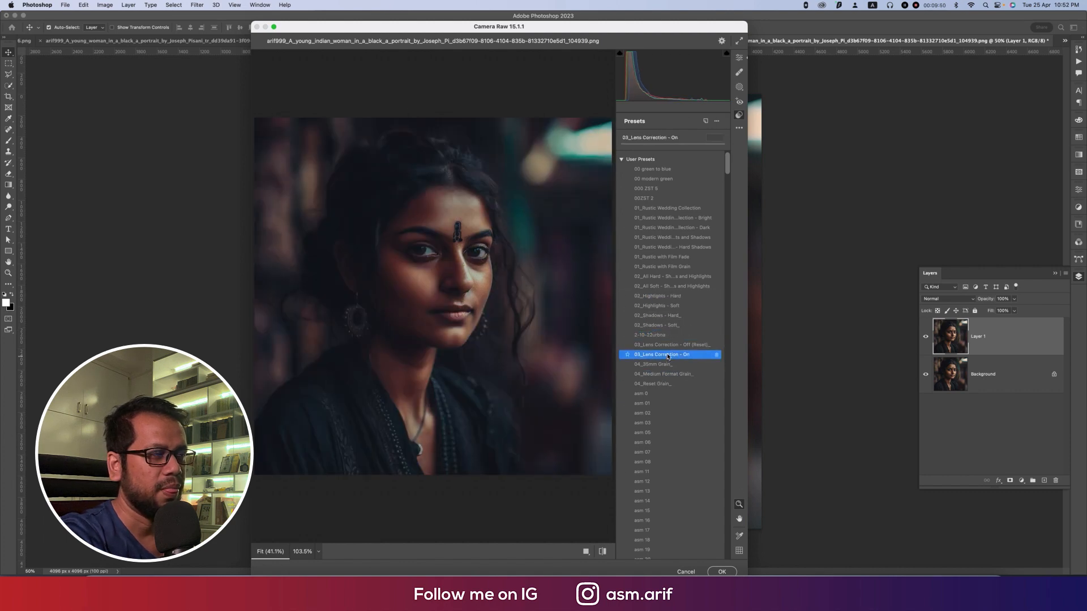
key("e")
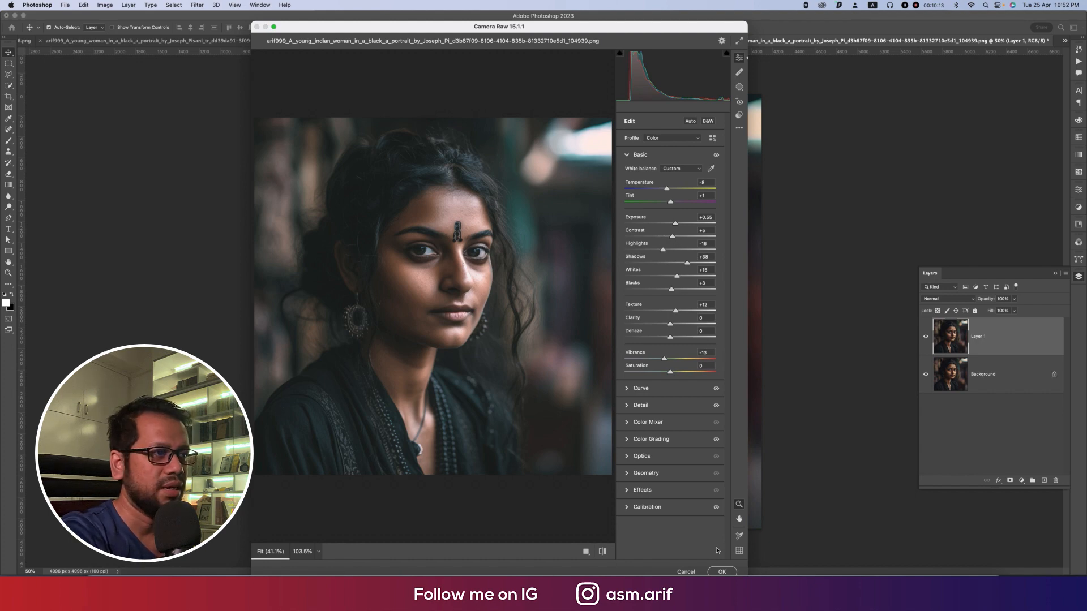
Step: Apply the Camera Raw edits to Layer 1 and compare the graded layer with the original Background
left_click(725, 572)
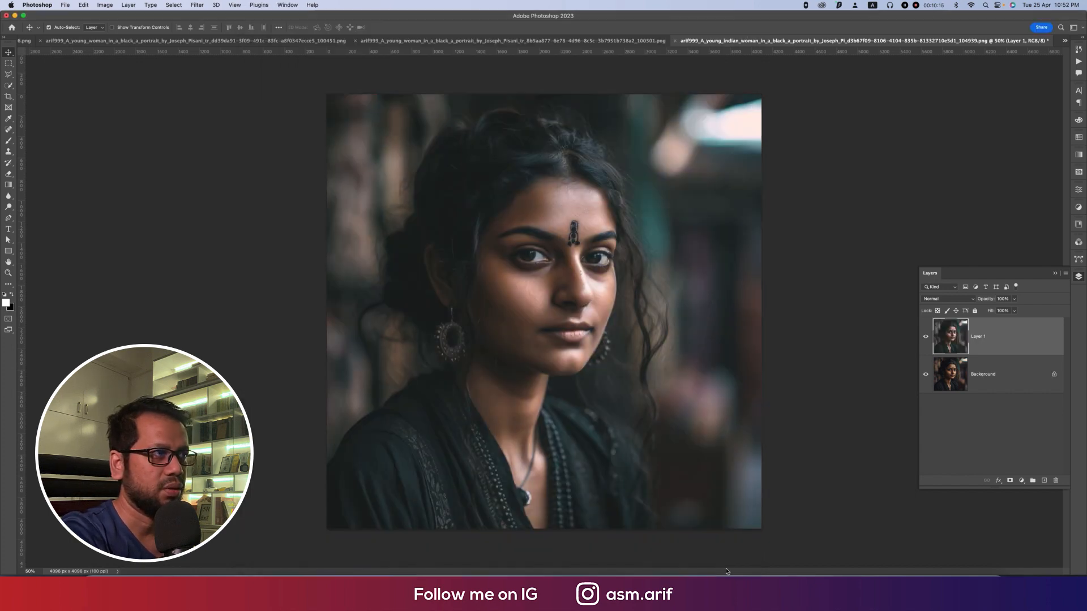
left_click(925, 338)
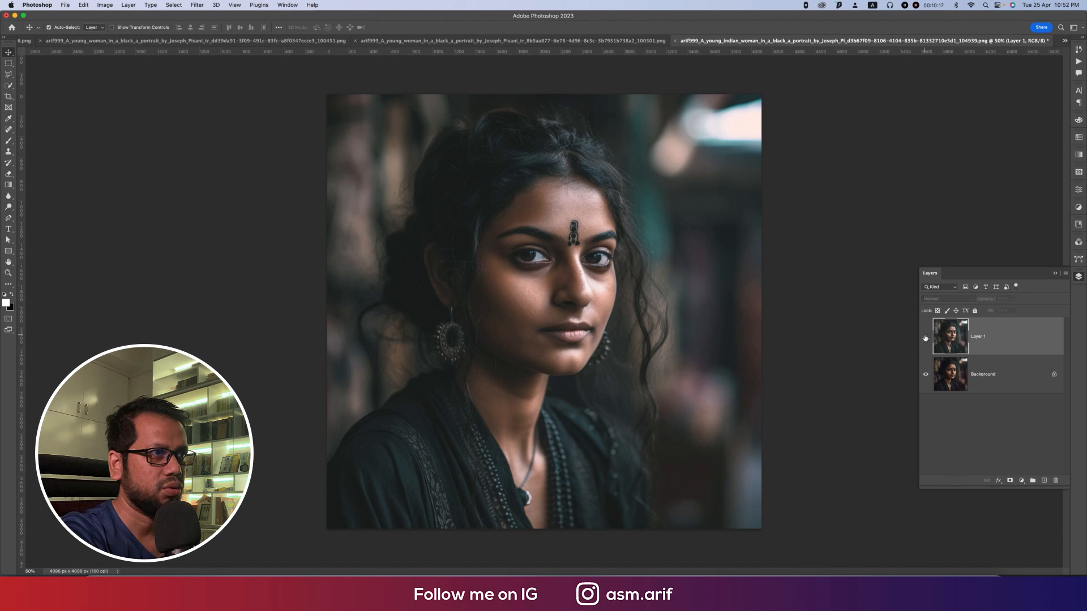
left_click(925, 341)
left_click(925, 341)
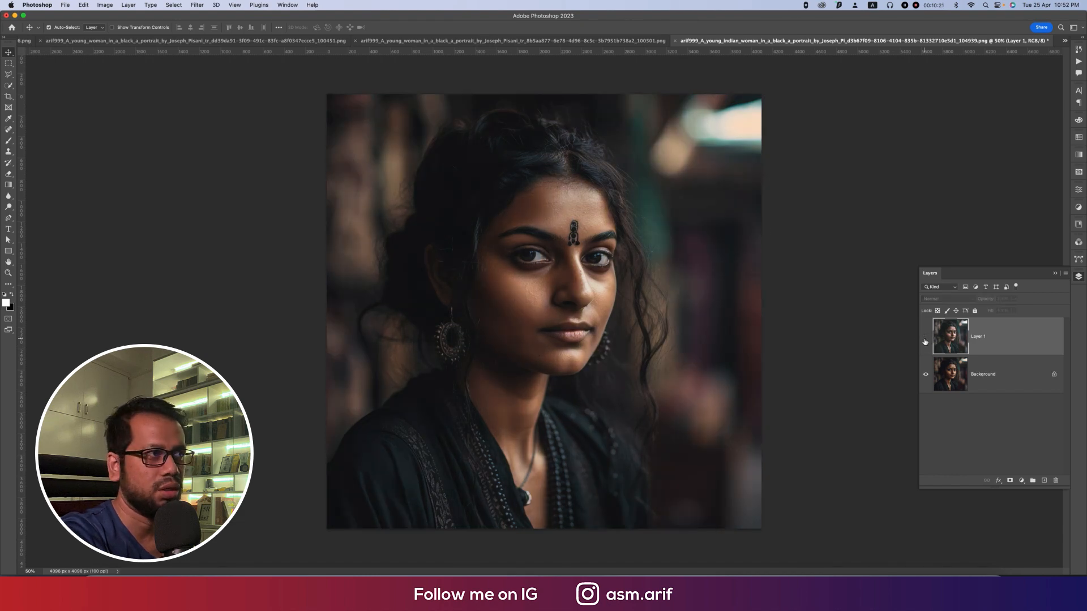
left_click(926, 339)
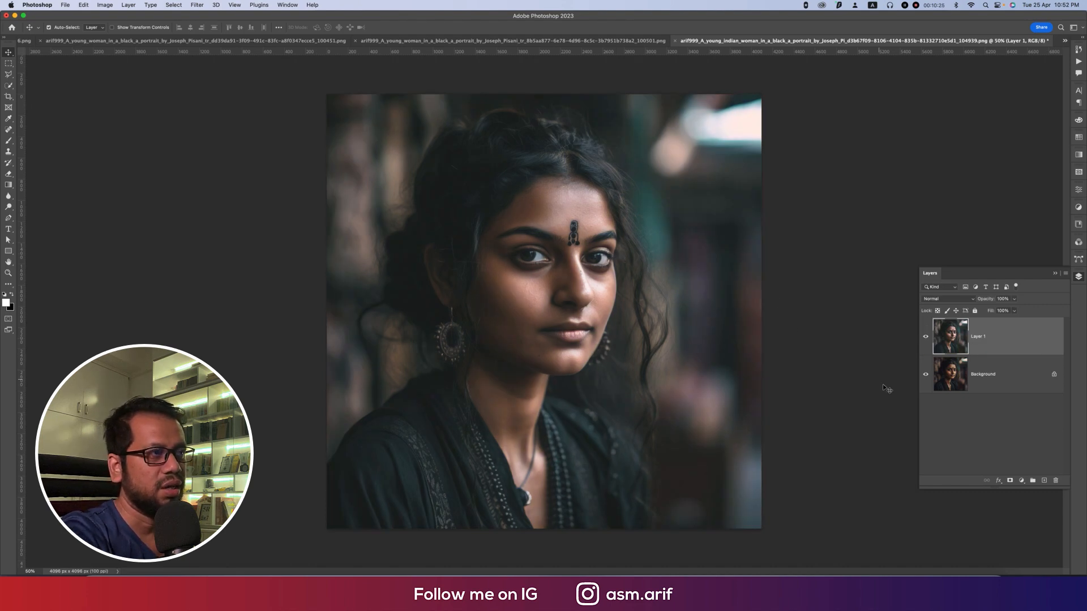
Step: Add a Levels adjustment layer above Layer 1 and set its black input level to 11
left_click(1020, 480)
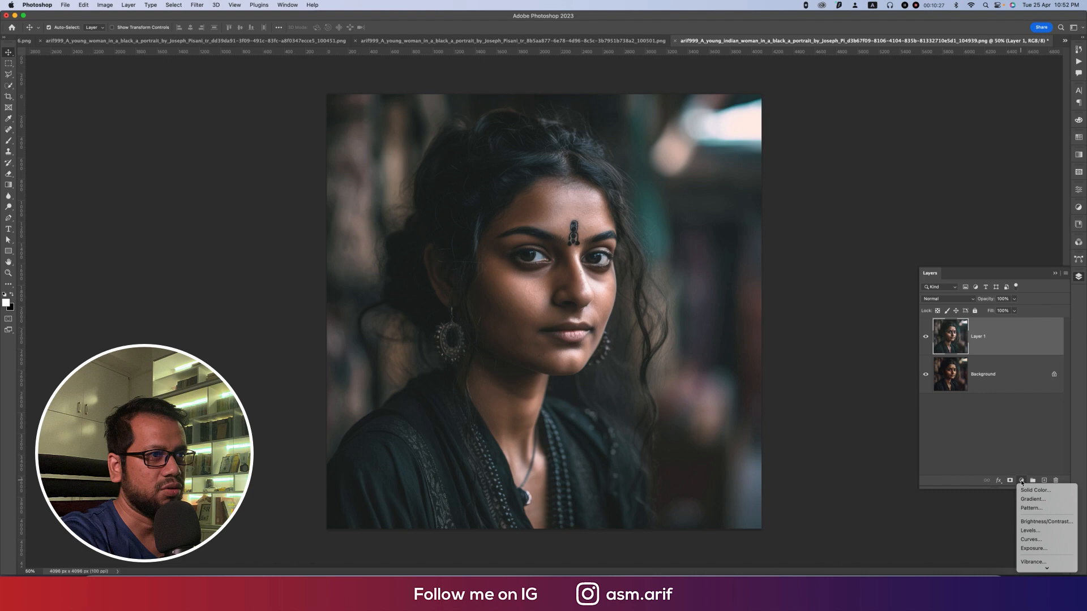
left_click(1037, 533)
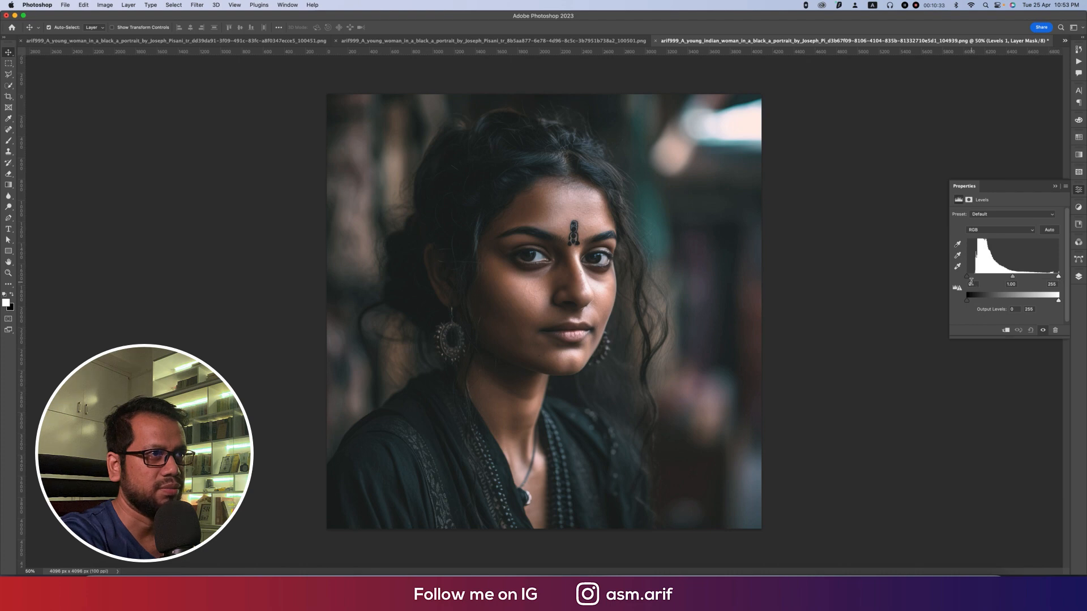
left_click_drag(967, 276, 972, 279)
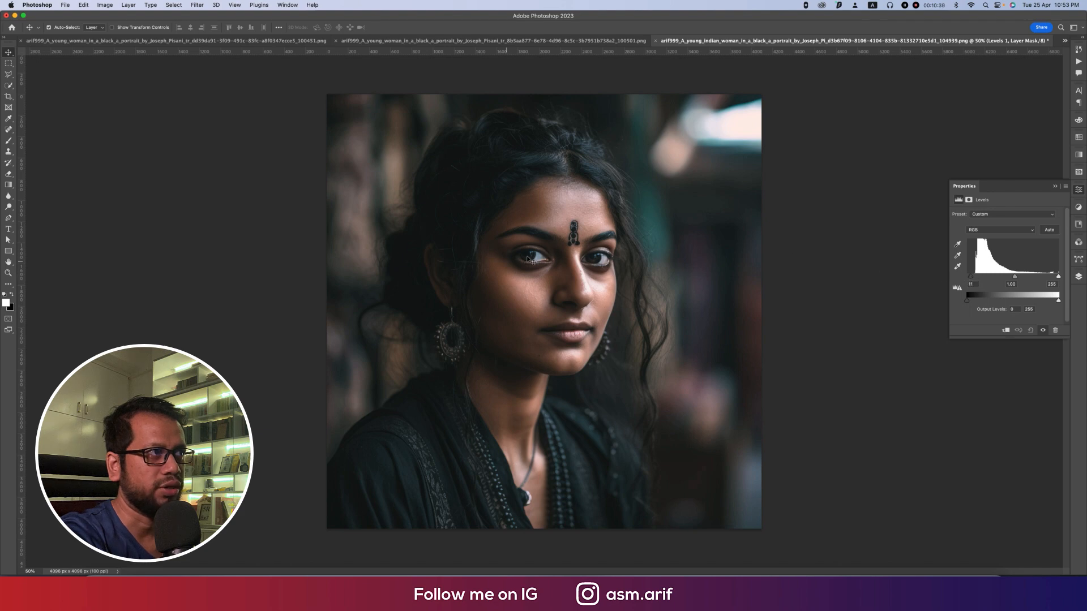
left_click(1054, 188)
Step: Compare the original Background alone with the complete edit, leaving all layers shown
left_click(1078, 276)
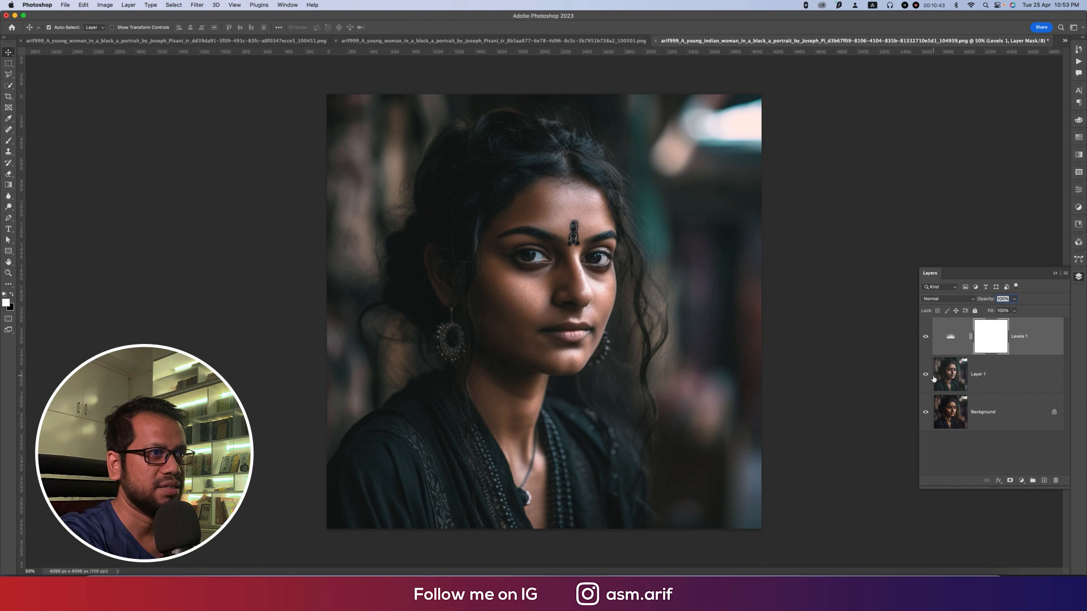
left_click(926, 412, "alt")
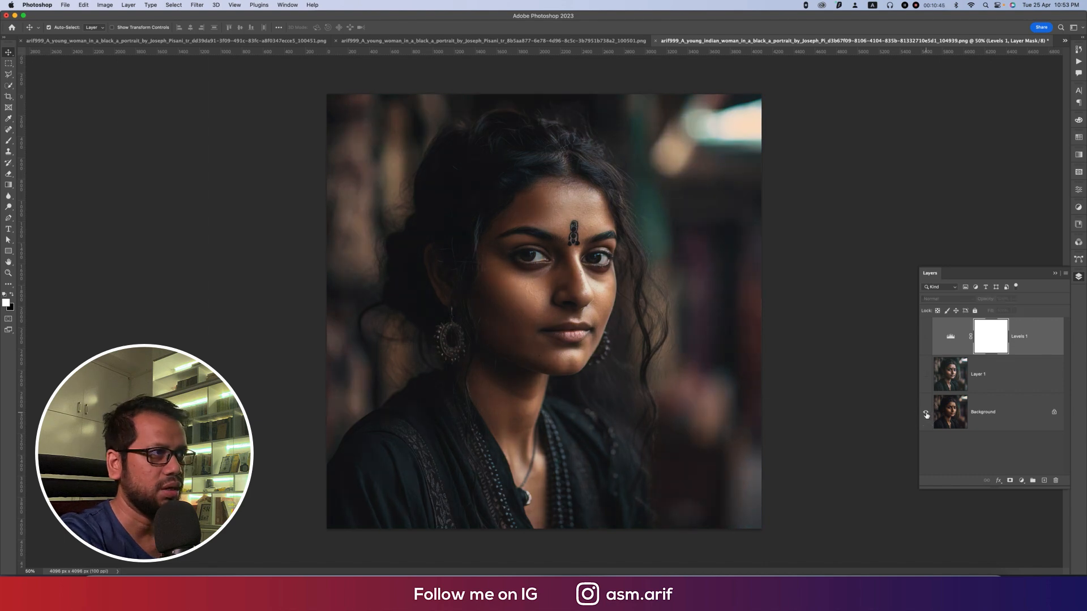
left_click(926, 412, "alt")
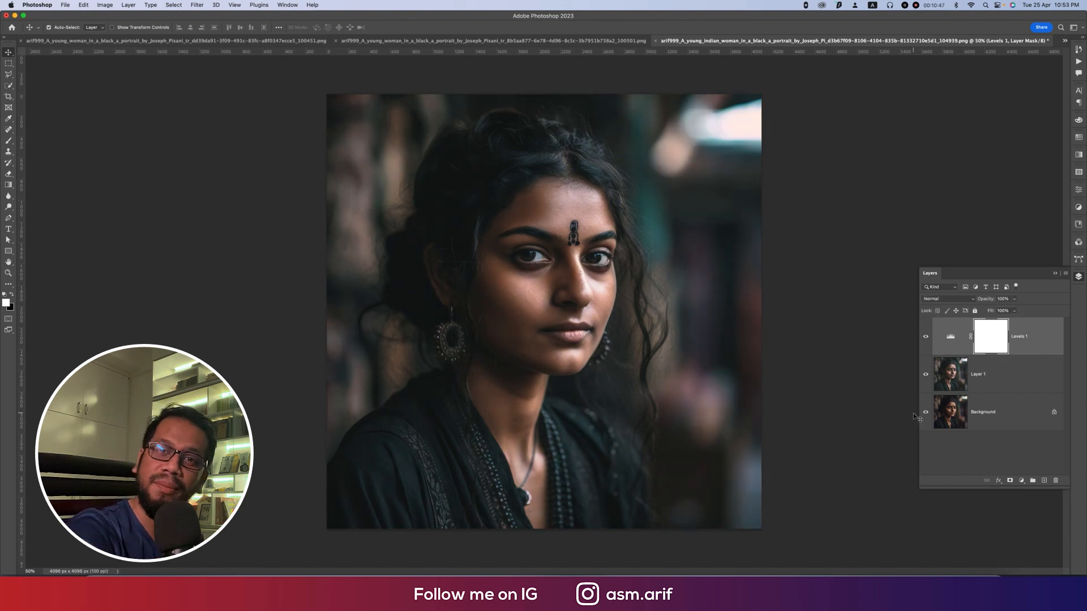